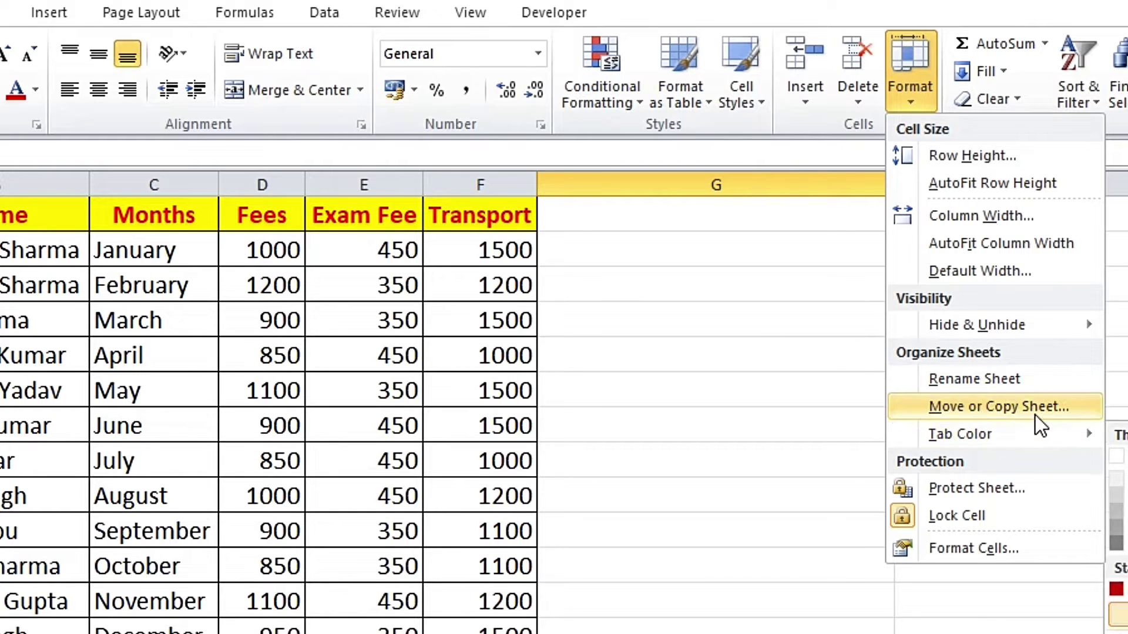
Step: Apply a larger row height to rows 2–14 of the fee table
mouse_move(990, 440)
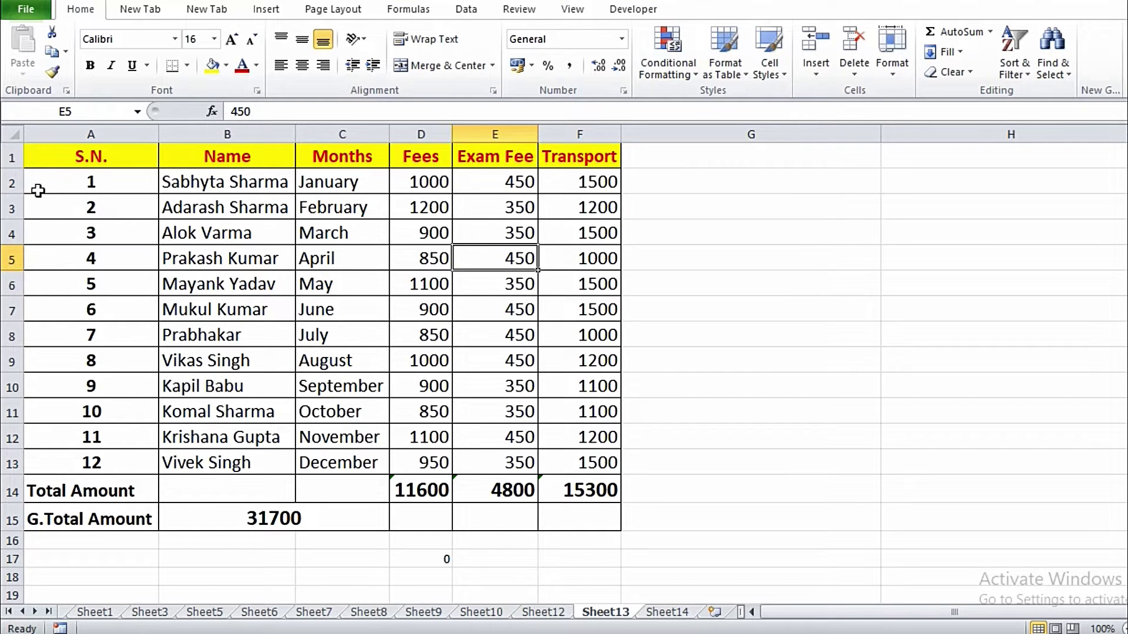
left_click_drag(13, 179, 28, 481)
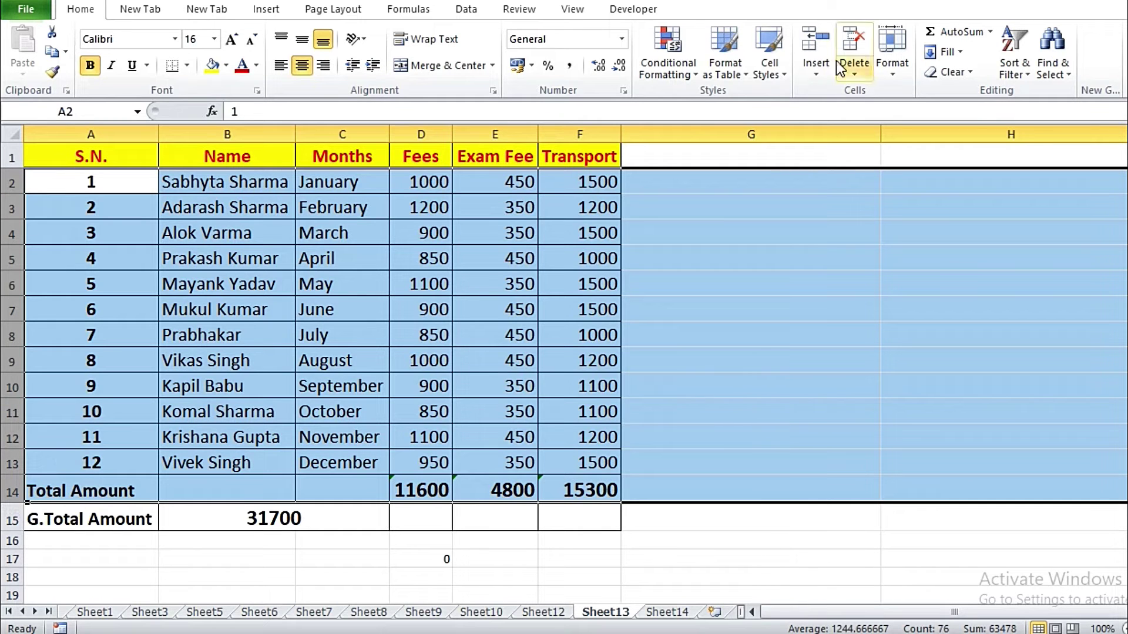
left_click(892, 73)
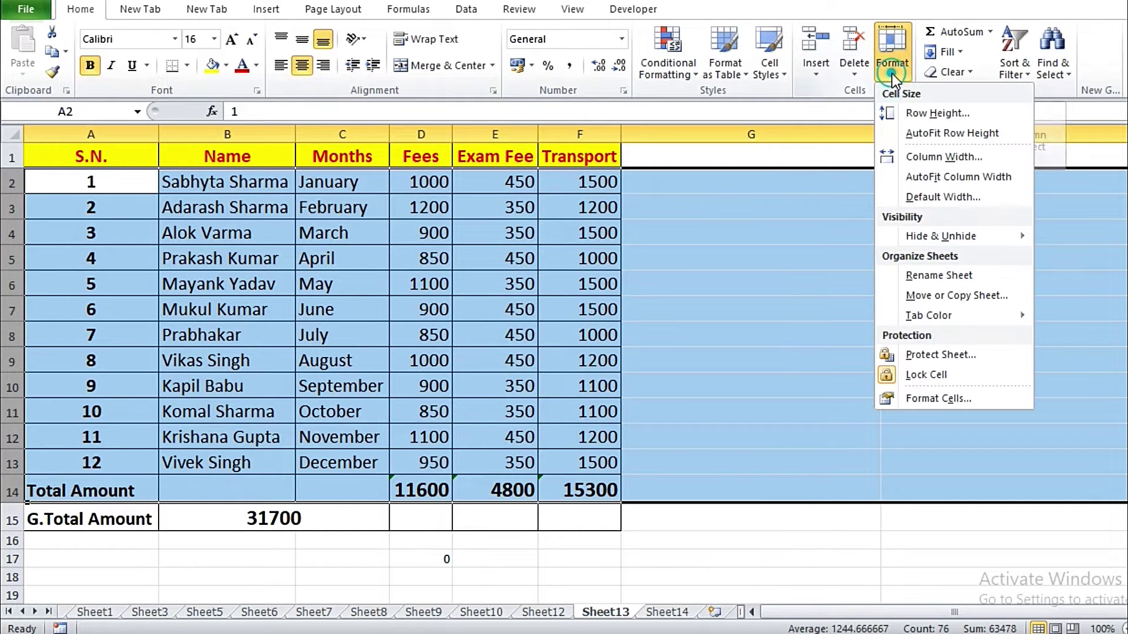
left_click(929, 113)
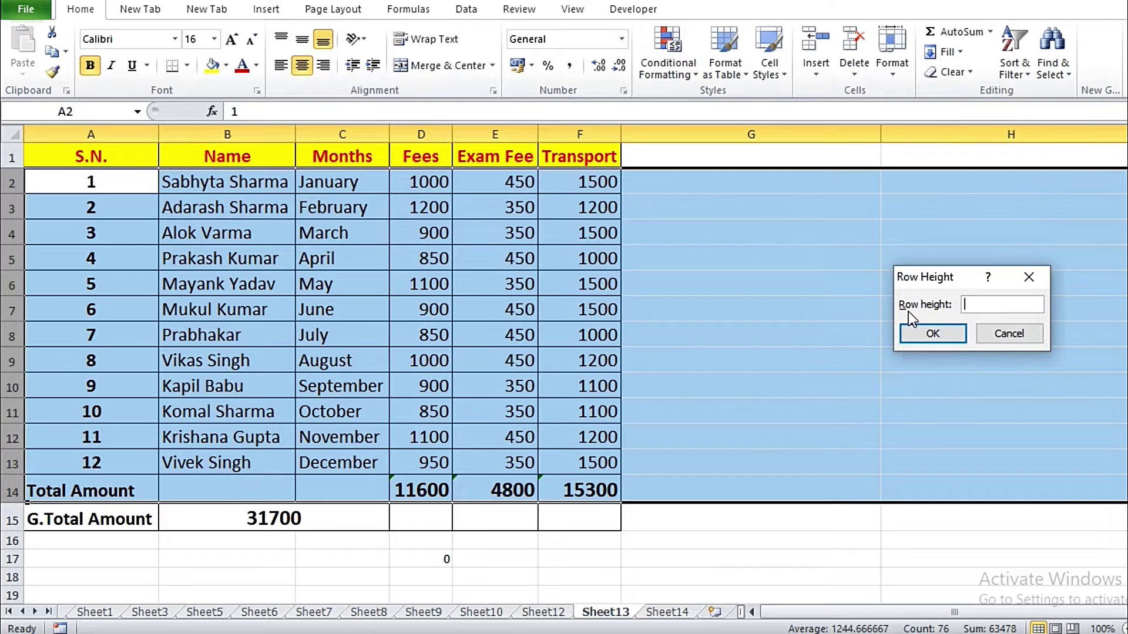
left_click(981, 302)
left_click(937, 335)
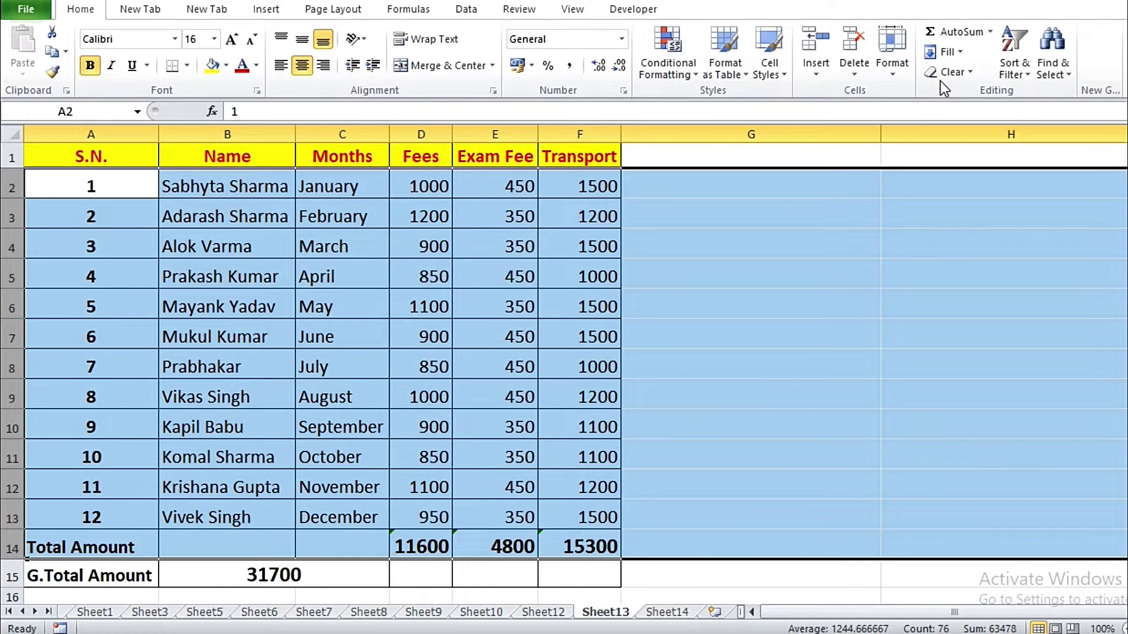
Step: AutoFit rows 2–14 back to their contents and clear the selection
left_click(898, 73)
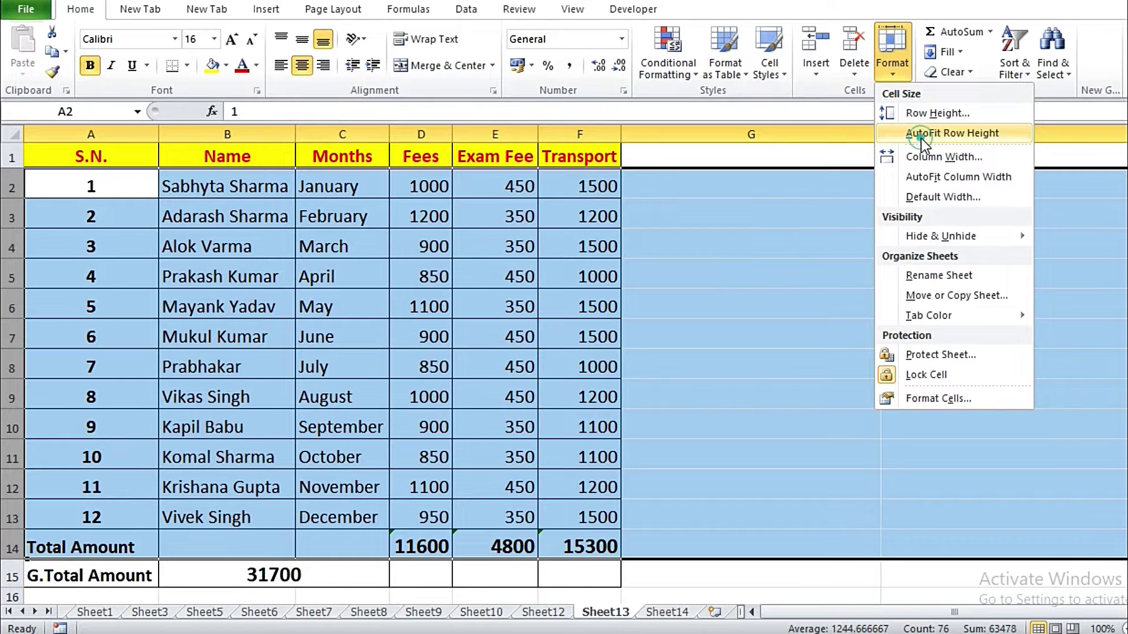
left_click(921, 139)
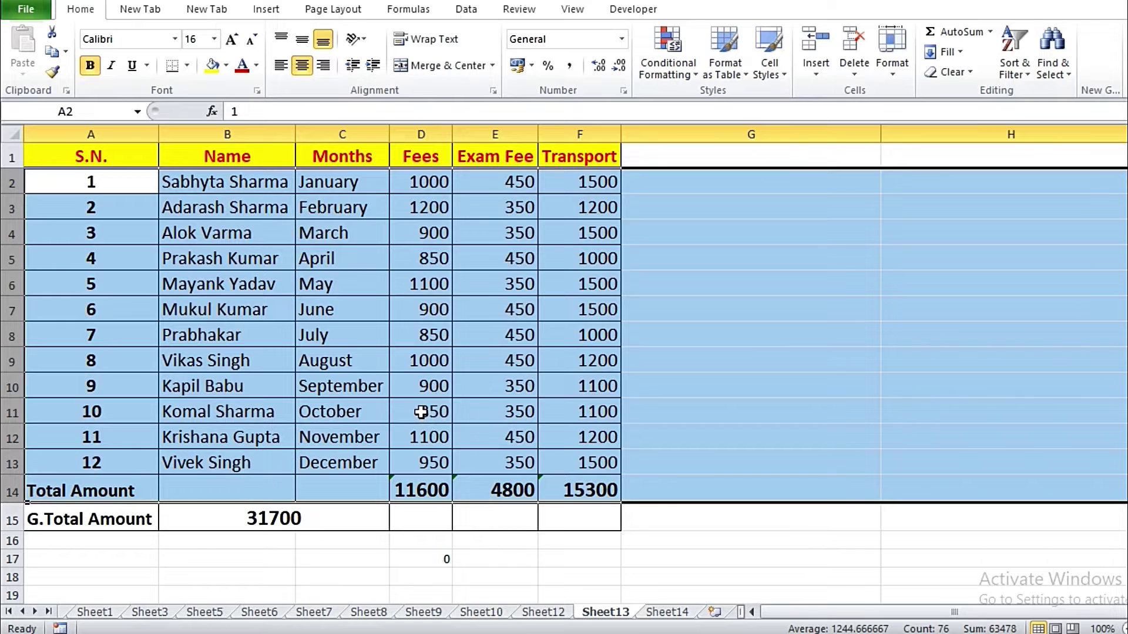
left_click_drag(752, 207, 752, 233)
Step: Set the width of columns A–F to 20
left_click_drag(90, 134, 567, 134)
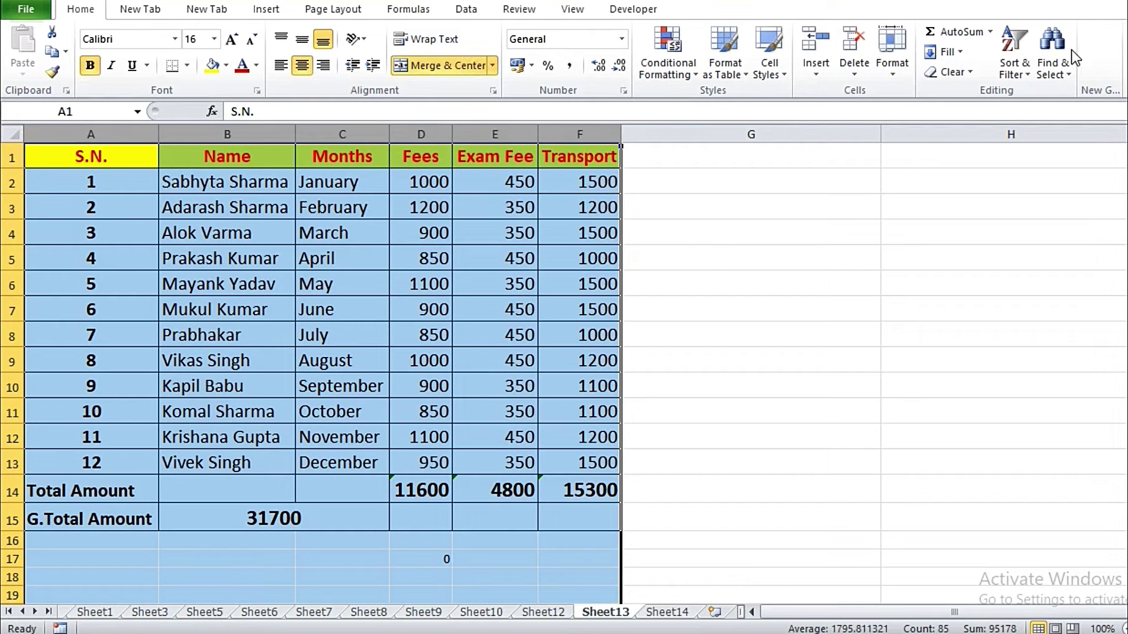
left_click(894, 74)
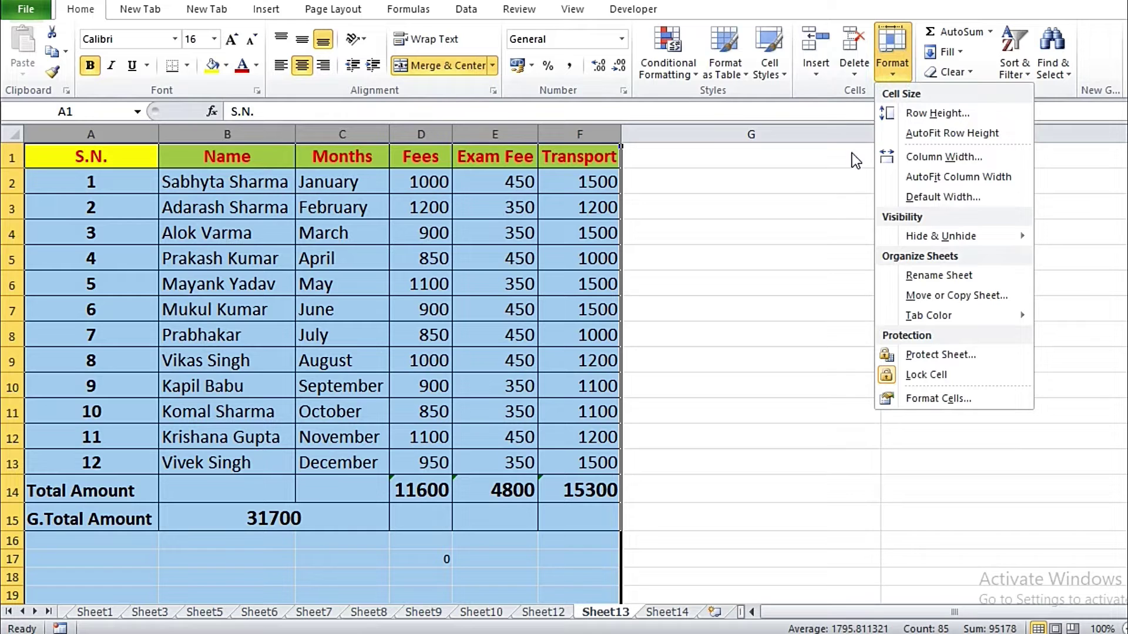
left_click(934, 157)
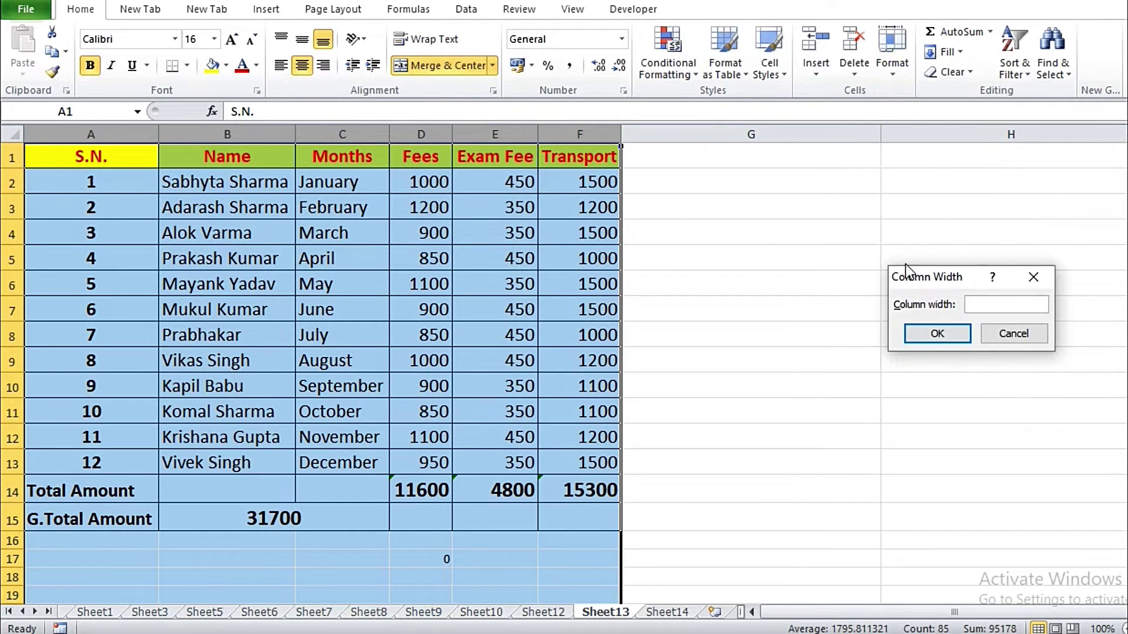
left_click(978, 301)
type("20")
left_click(941, 333)
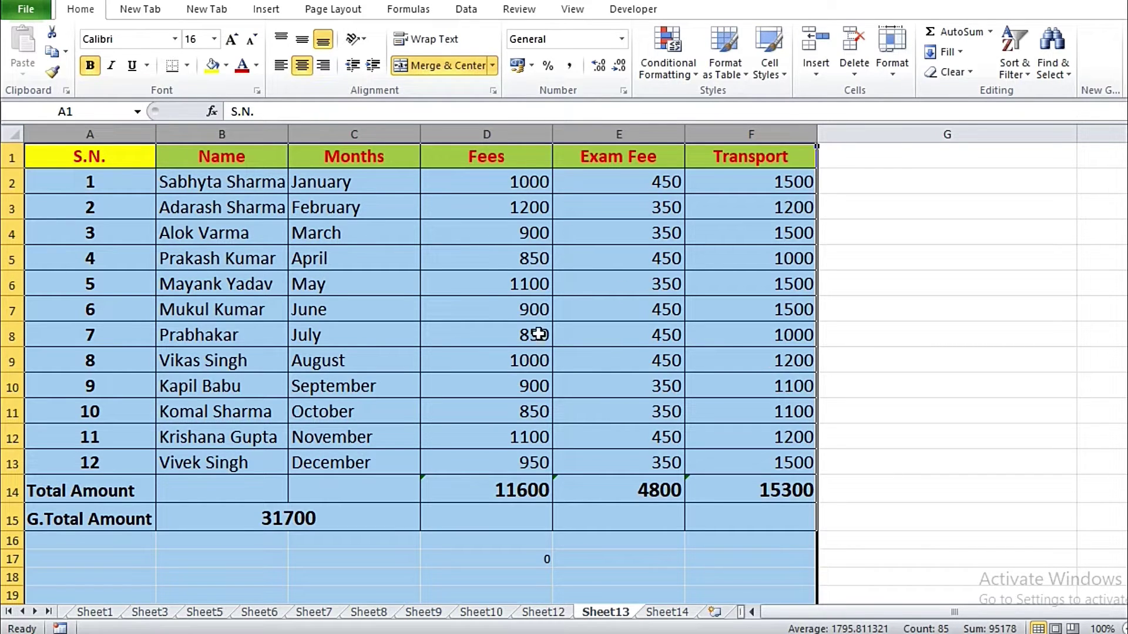
Step: AutoFit columns A–F to their contents and clear the selection
left_click(893, 76)
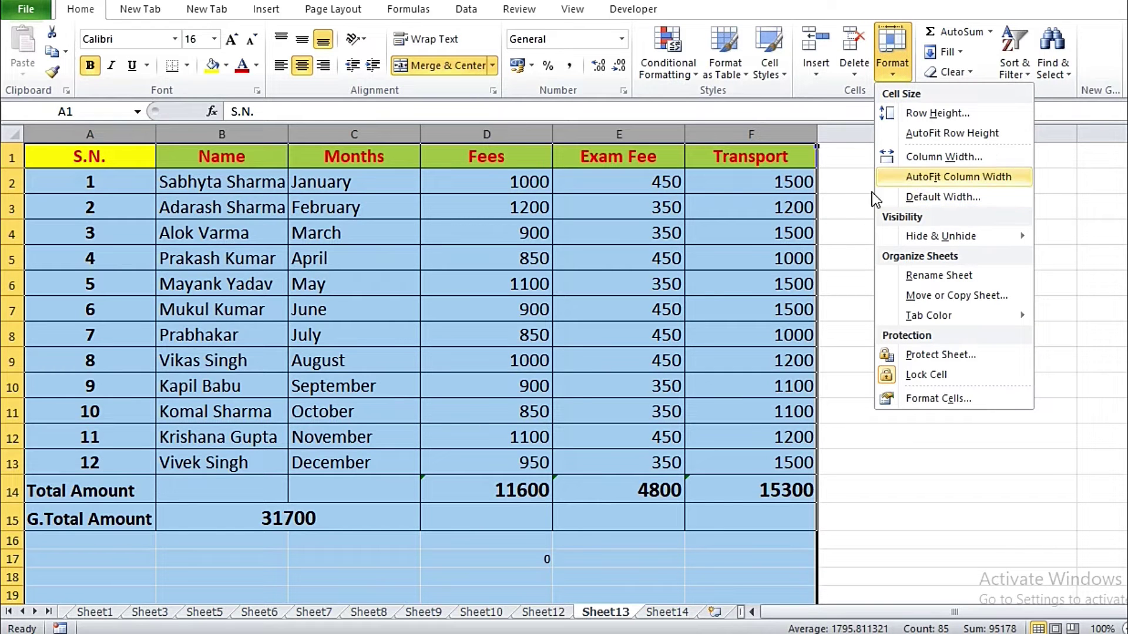
left_click(984, 177)
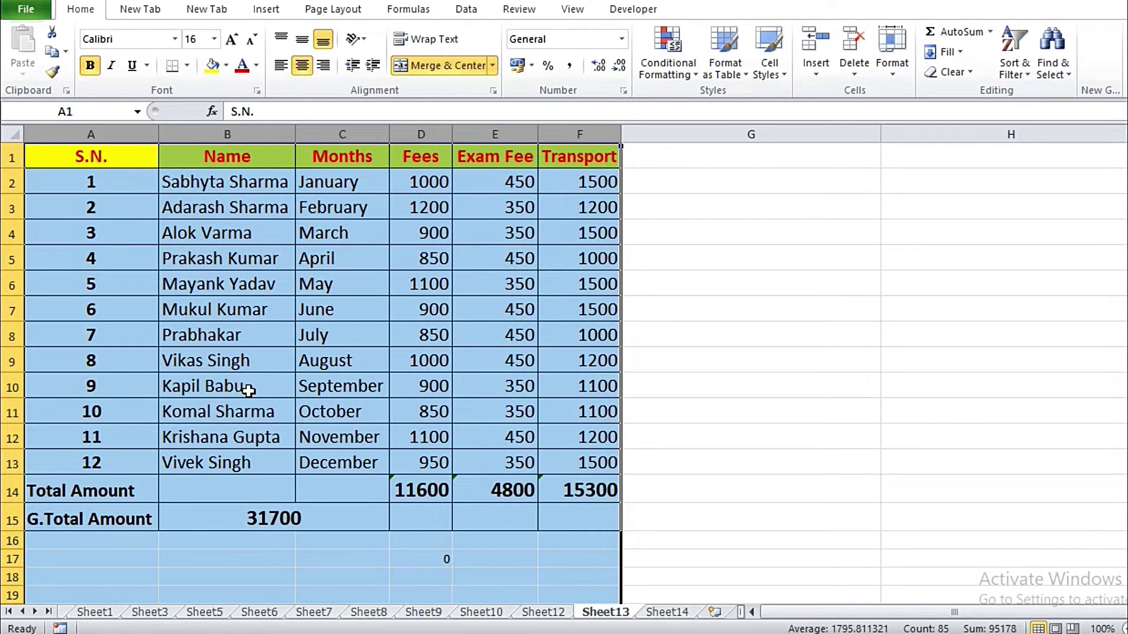
left_click(752, 284)
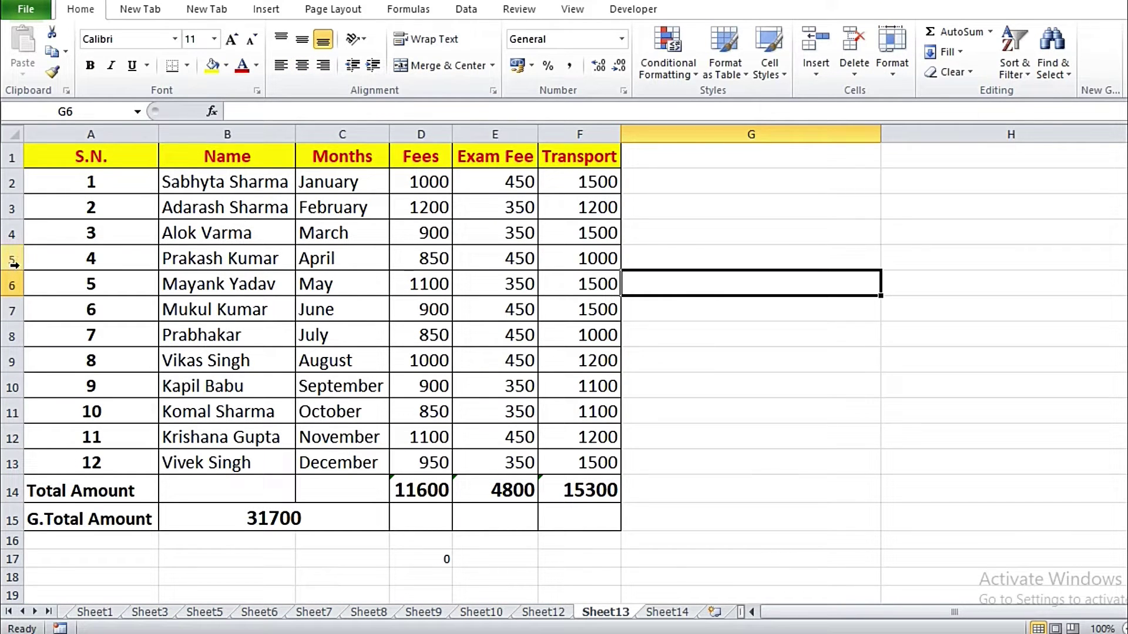
Step: Hide rows 5–8 with the April–July students so the table jumps from row 4 to 9
left_click_drag(13, 260, 14, 333)
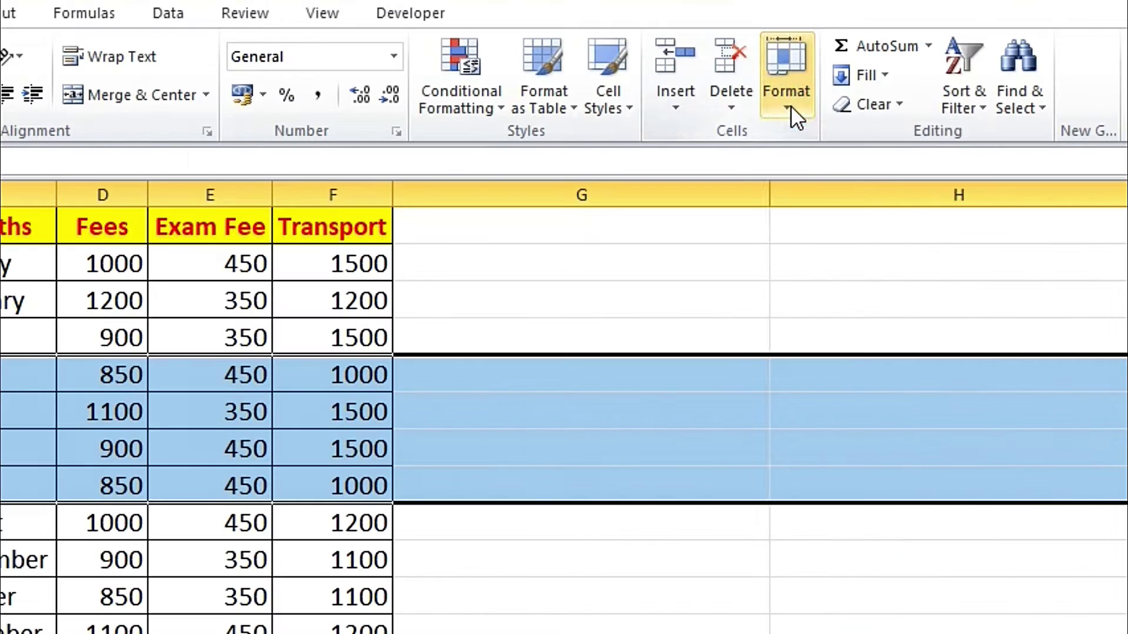
left_click(892, 76)
mouse_move(928, 239)
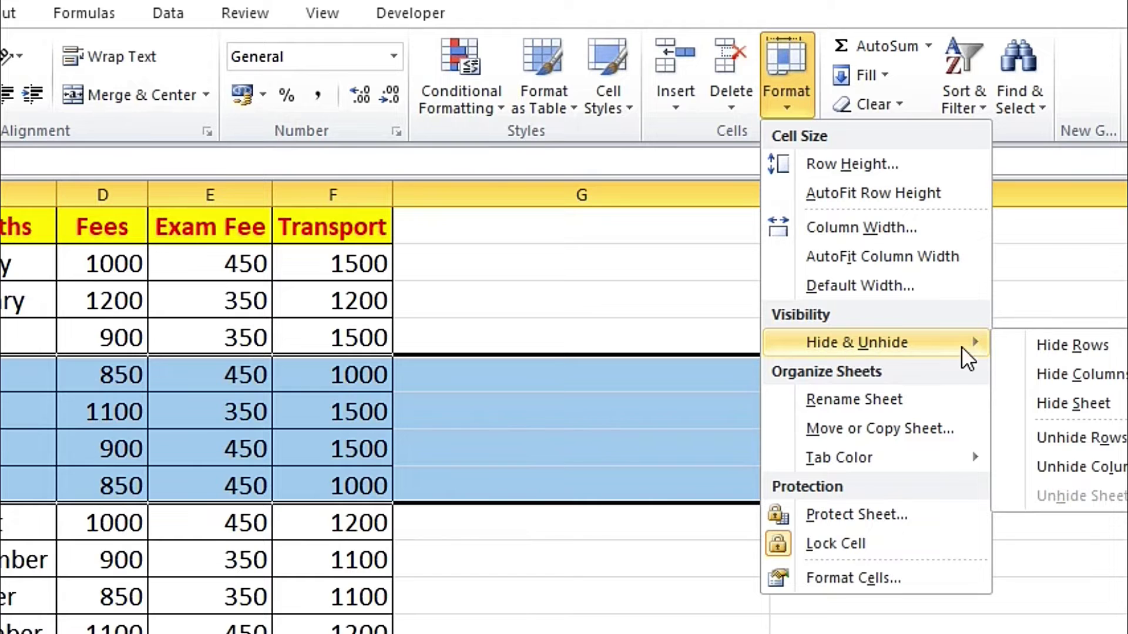
left_click(1058, 347)
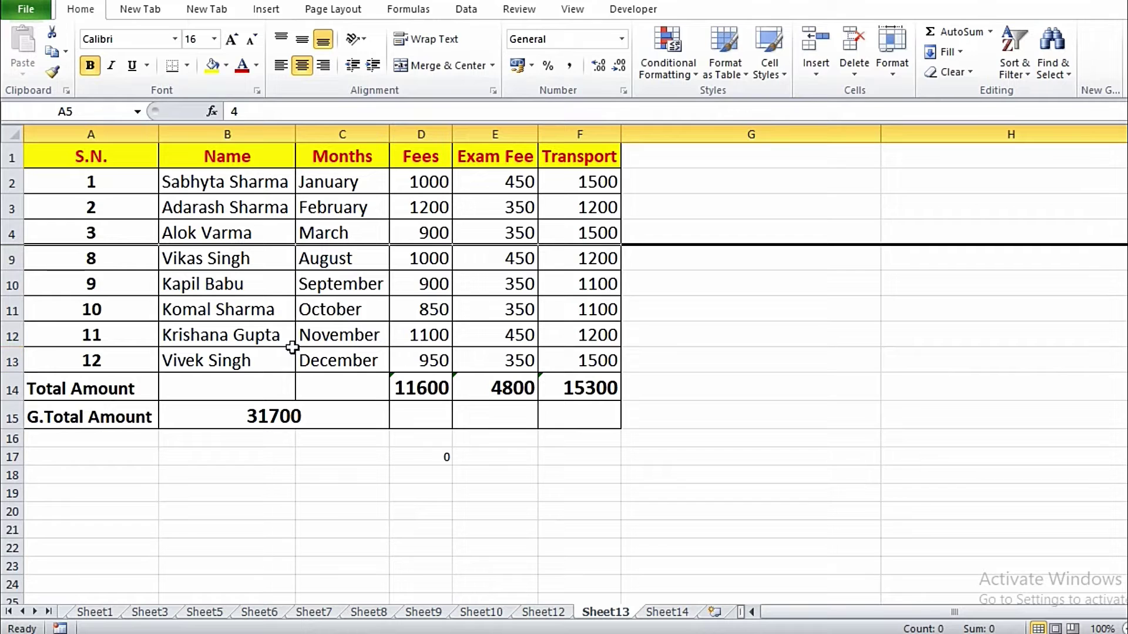
left_click(803, 329)
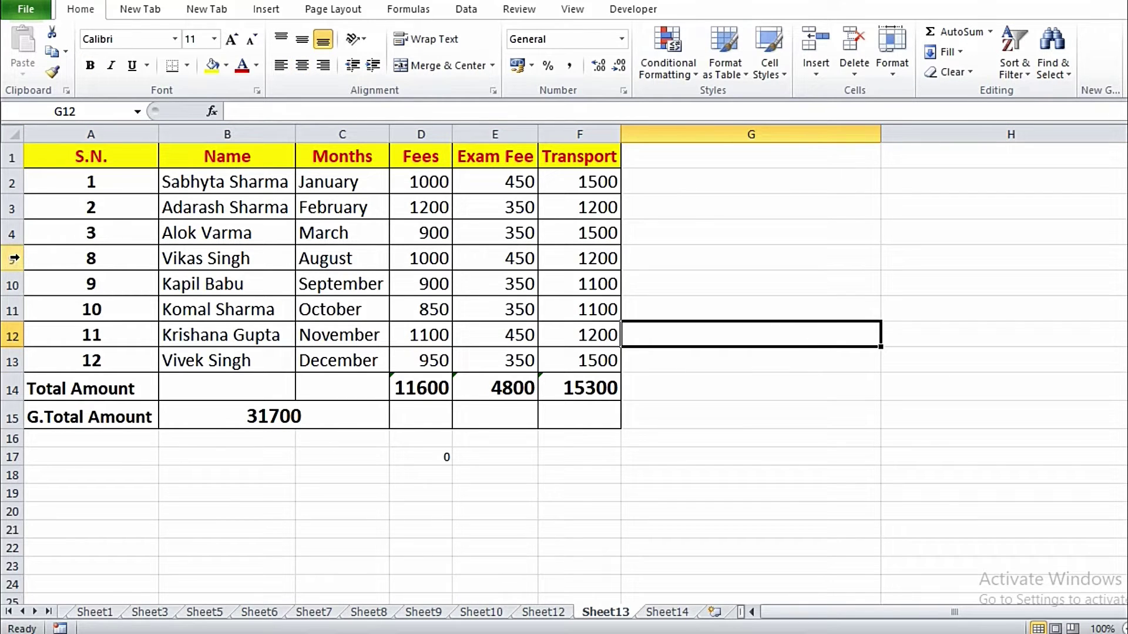
Step: Unhide rows 5–8 from the surrounding rows 4–9, restoring all twelve students
left_click_drag(13, 235, 13, 257)
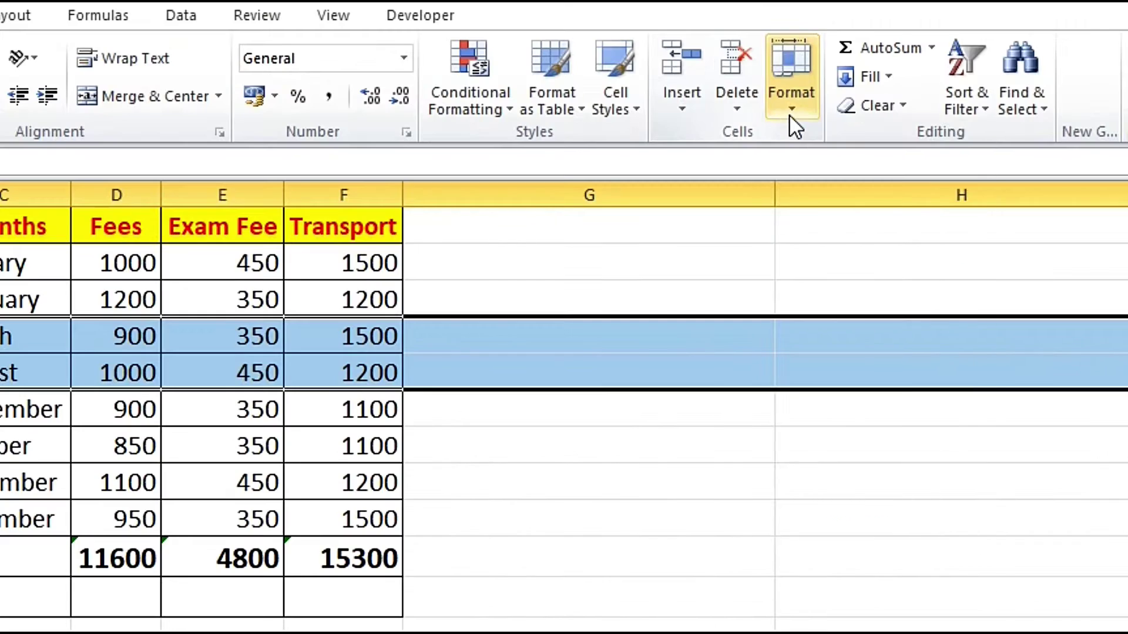
left_click(891, 79)
mouse_move(857, 340)
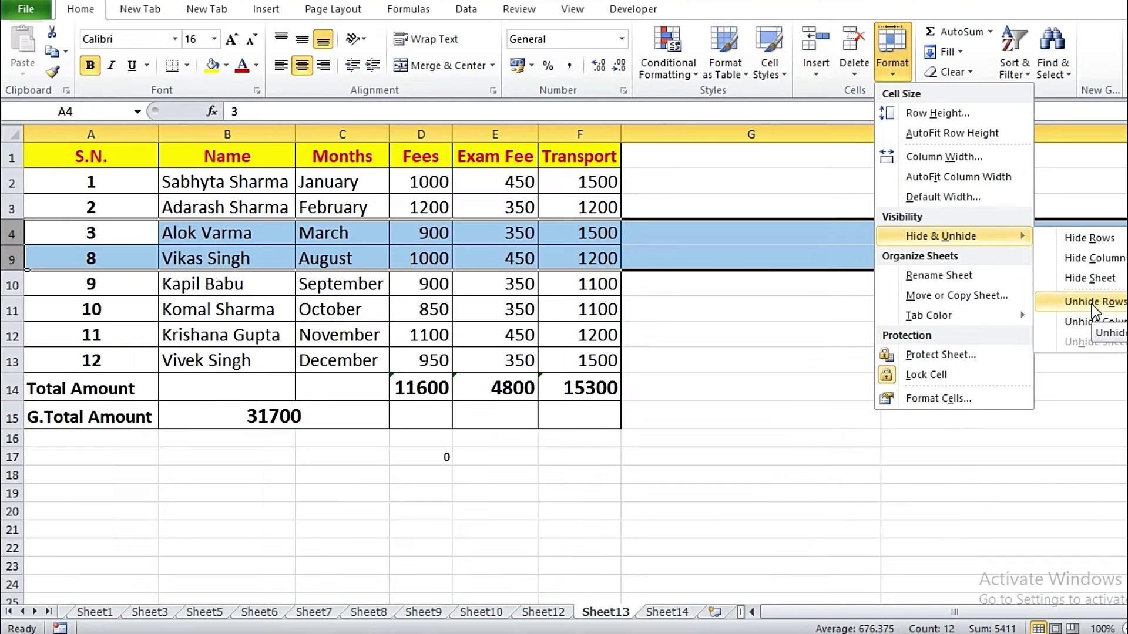
left_click(1080, 438)
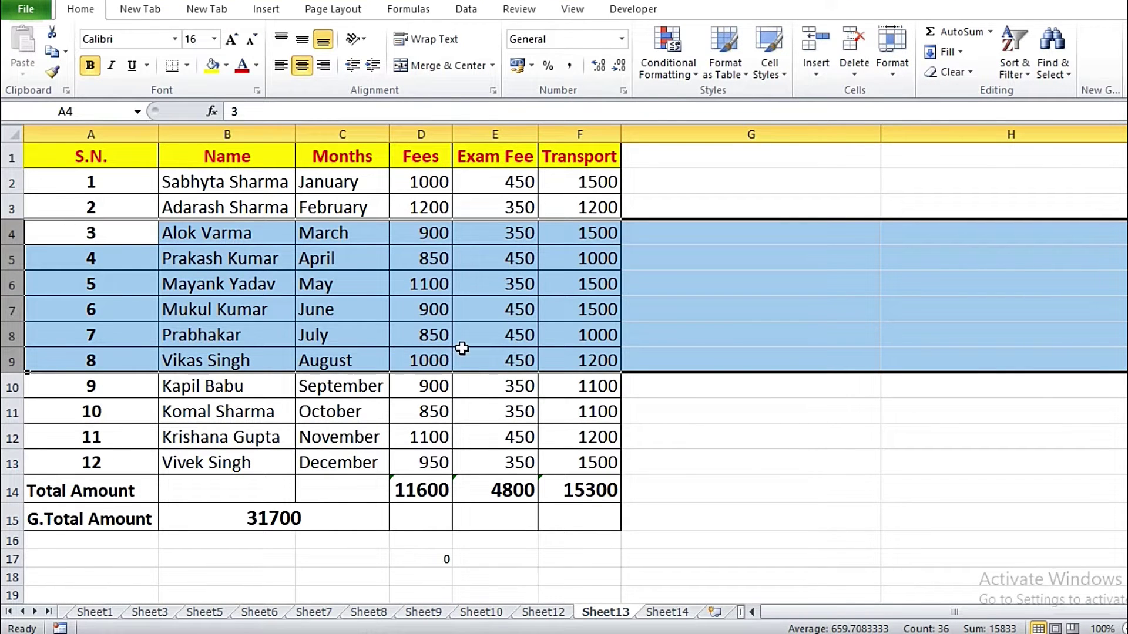
left_click(710, 433)
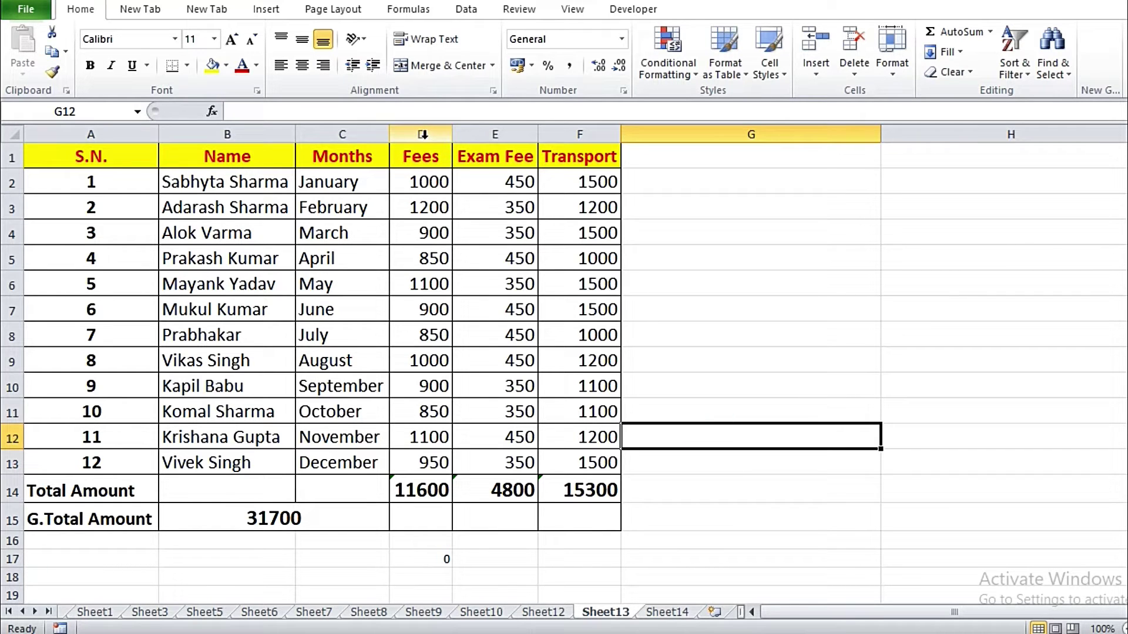
Step: Hide the Fees and Exam Fee columns
left_click_drag(422, 135, 461, 134)
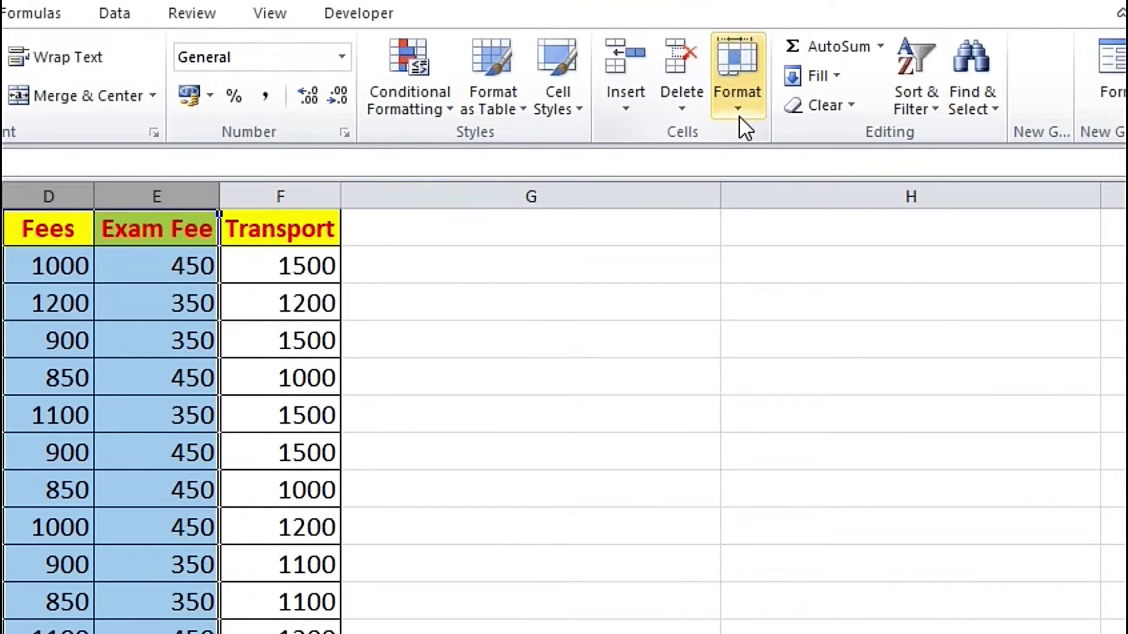
left_click(892, 77)
mouse_move(831, 461)
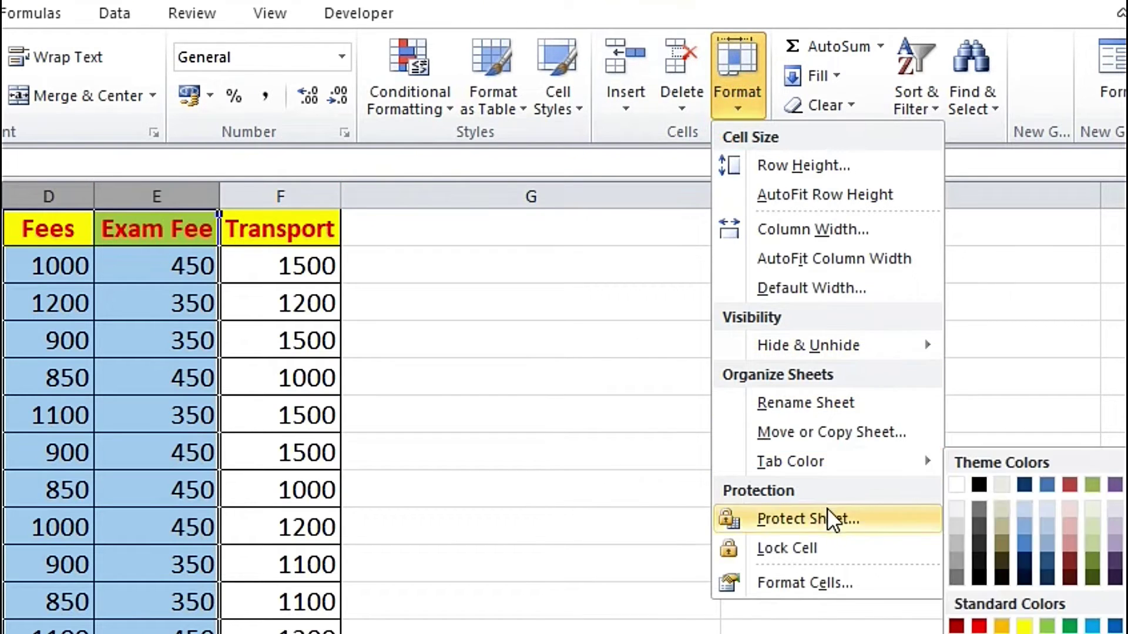
mouse_move(802, 347)
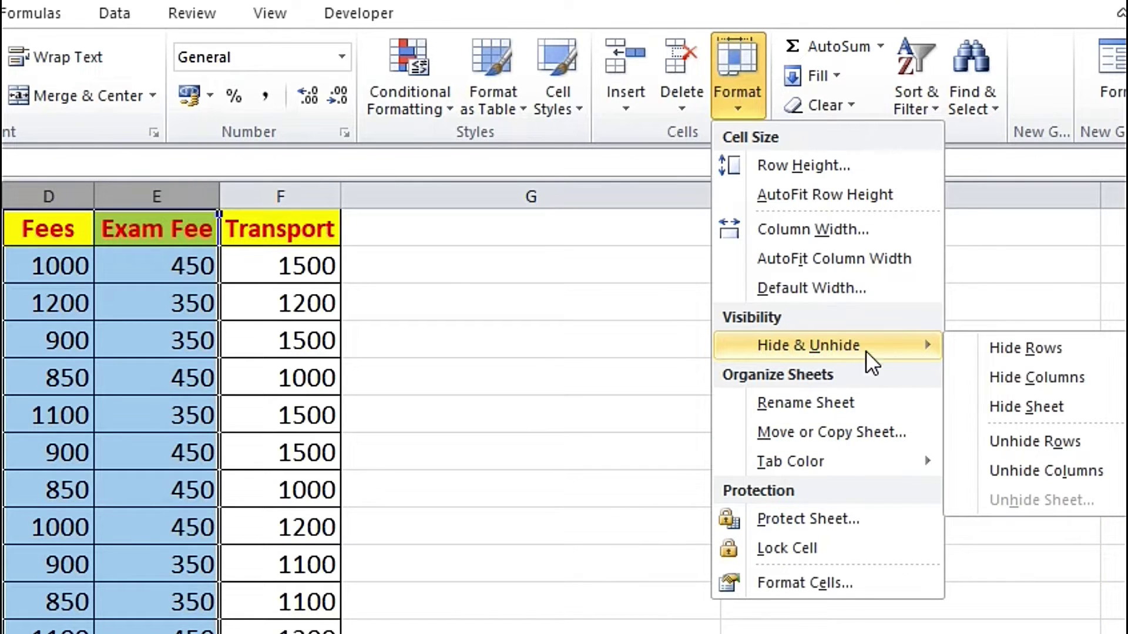
left_click(1026, 380)
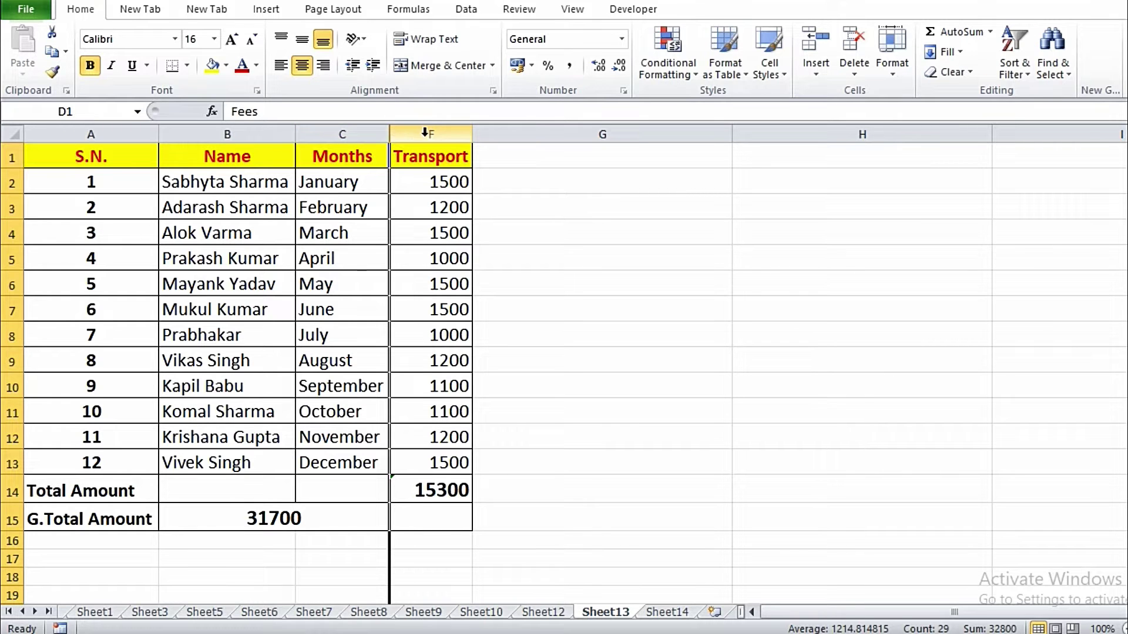
Step: Unhide the hidden columns from the C–F selection so the full table shows again
left_click_drag(346, 132, 410, 134)
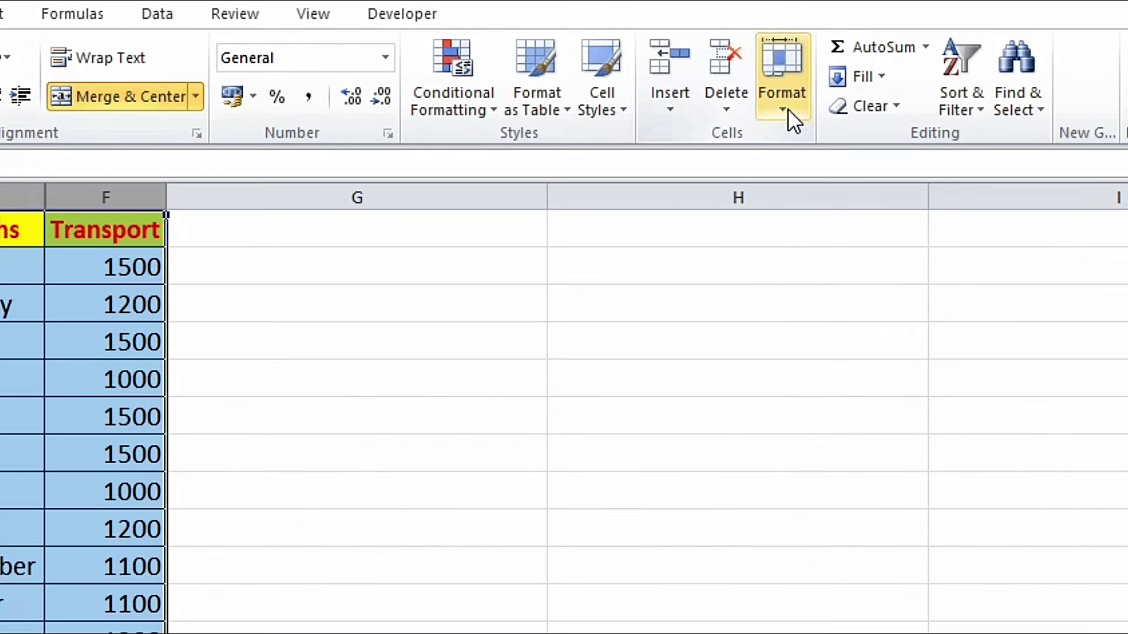
left_click(894, 70)
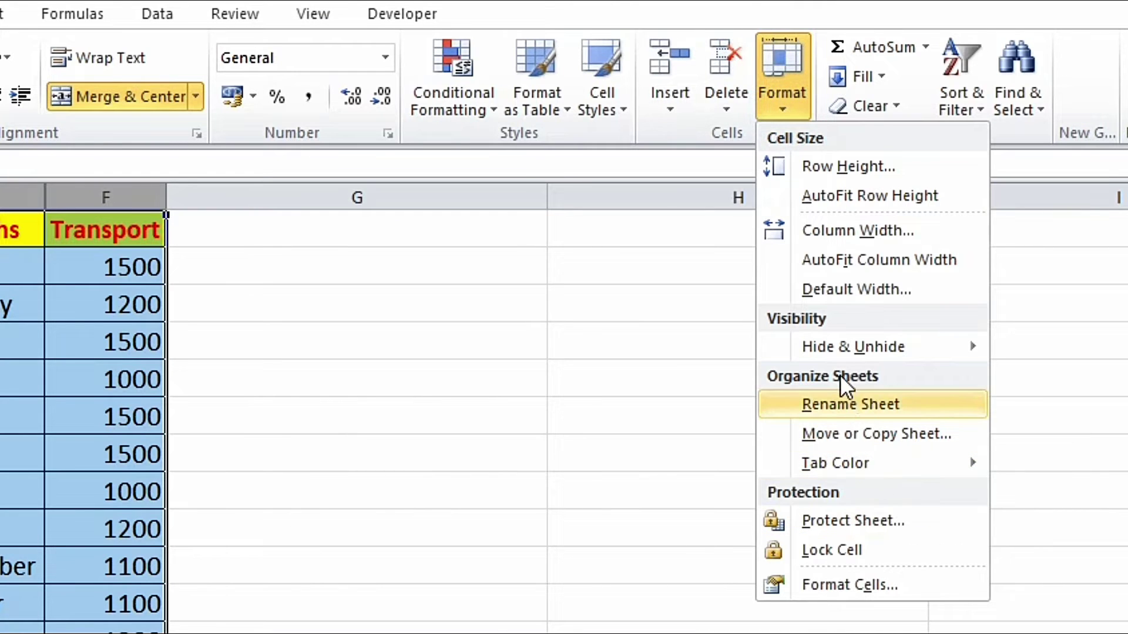
left_click(846, 348)
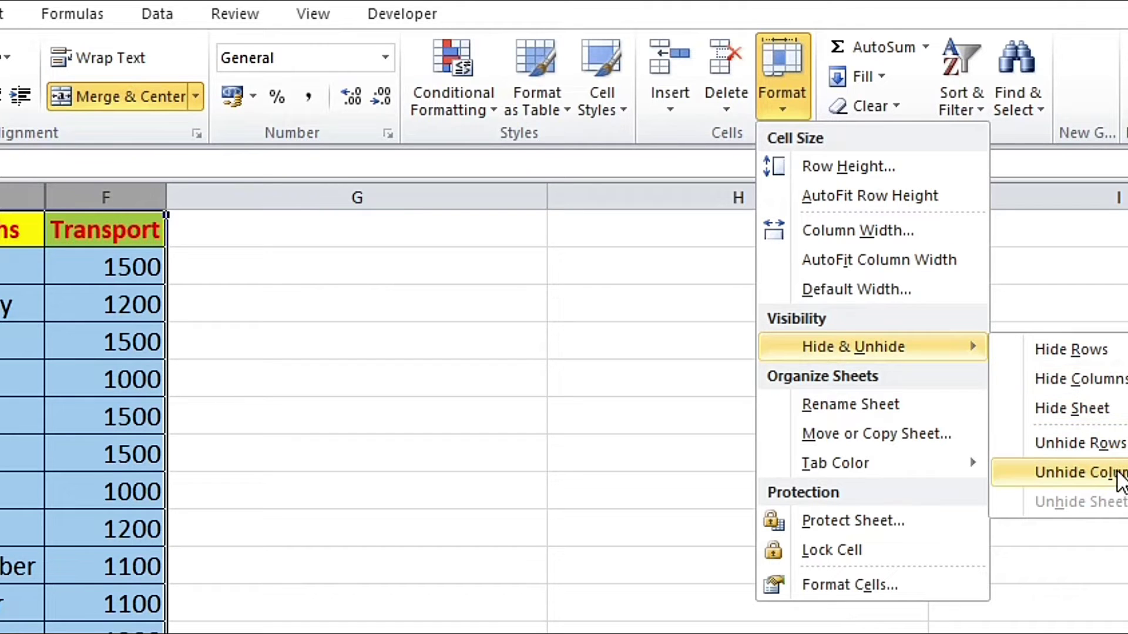
left_click(1059, 470)
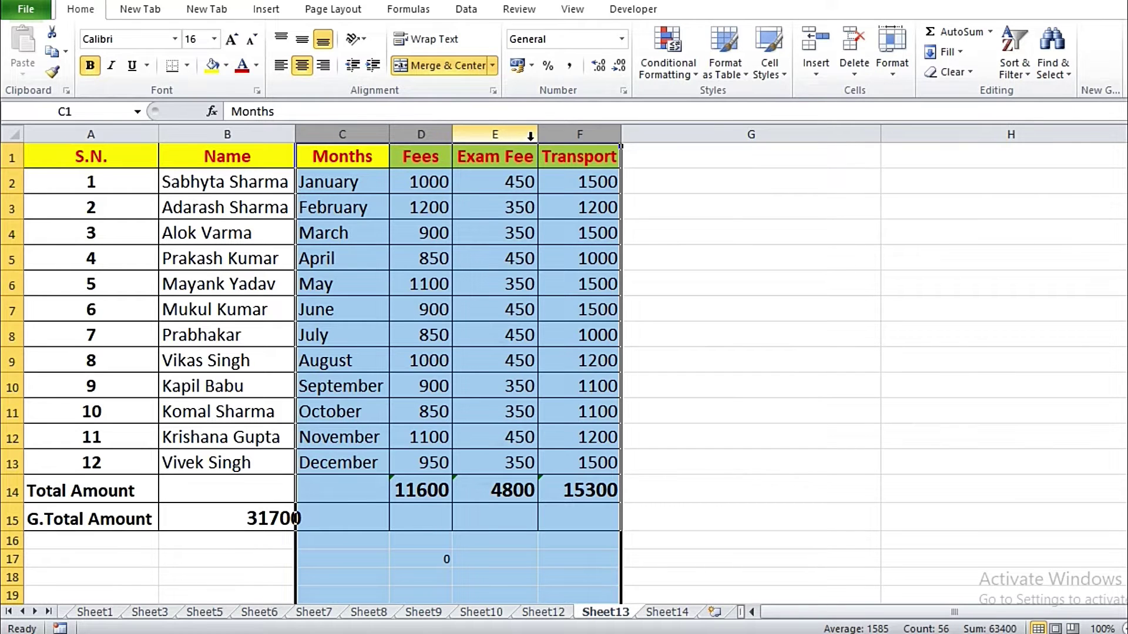
left_click(734, 439)
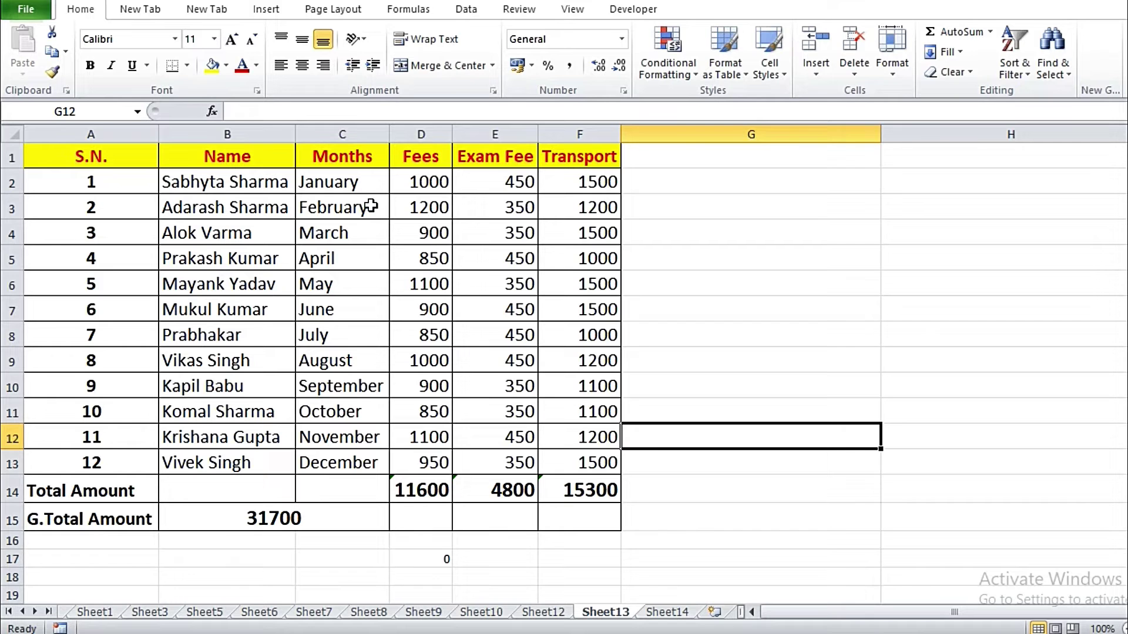
left_click_drag(342, 132, 461, 133)
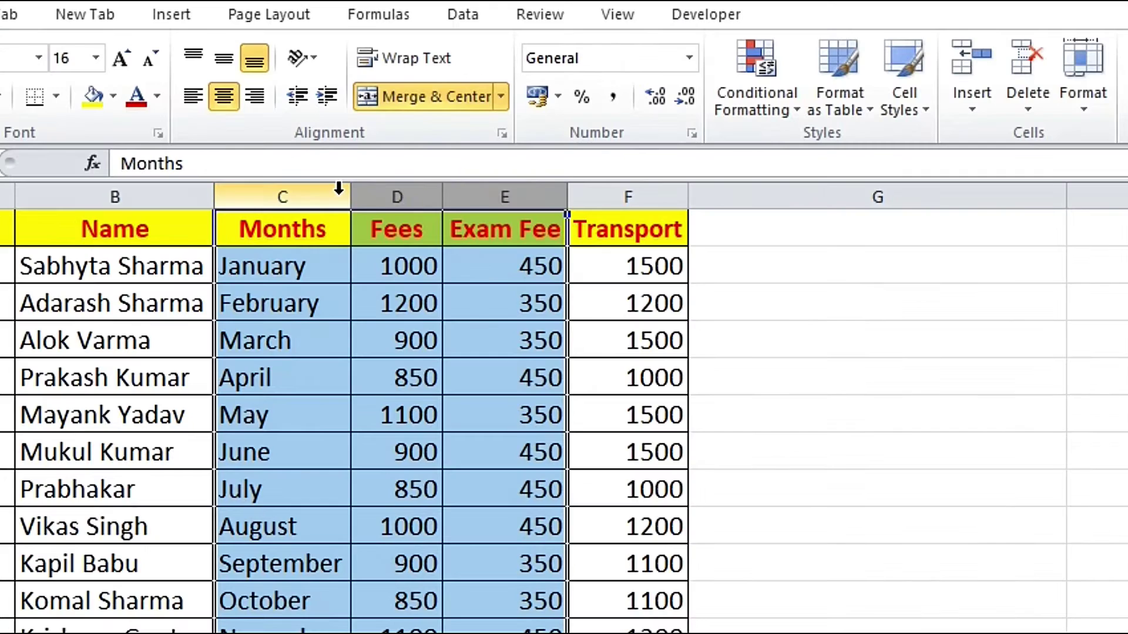
right_click(381, 132)
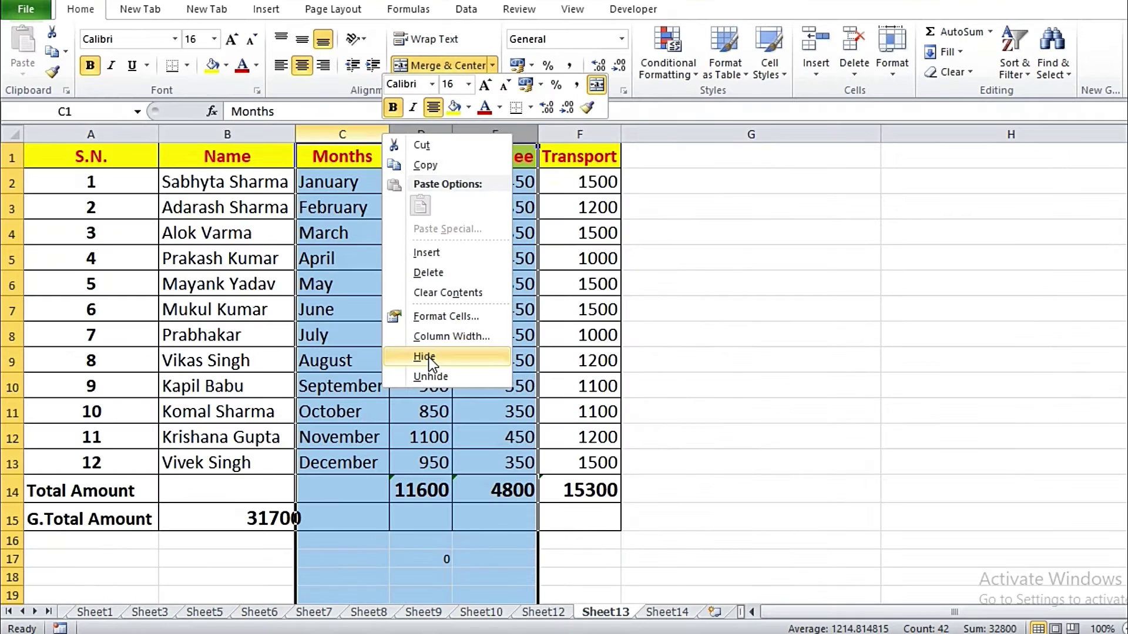
left_click(408, 520)
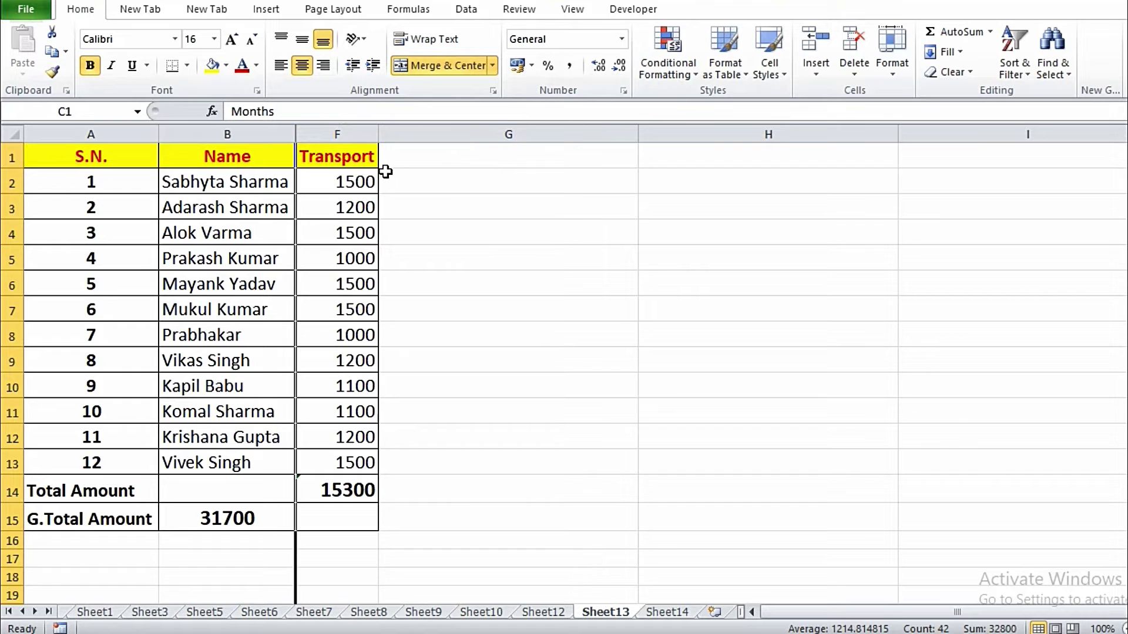
left_click_drag(252, 130, 312, 130)
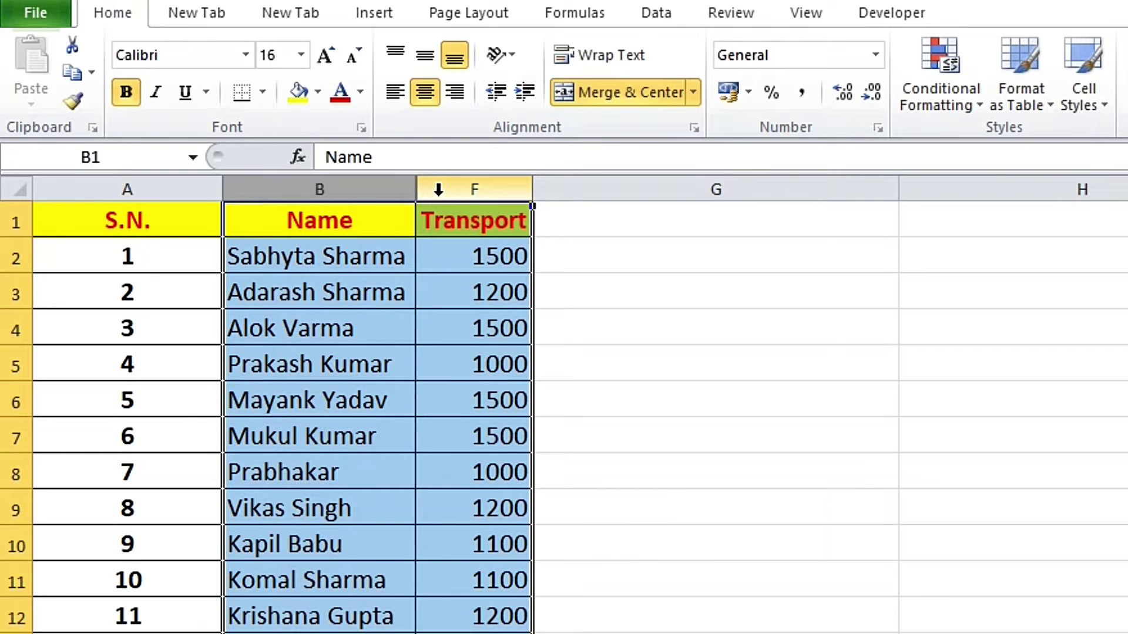
right_click(438, 194)
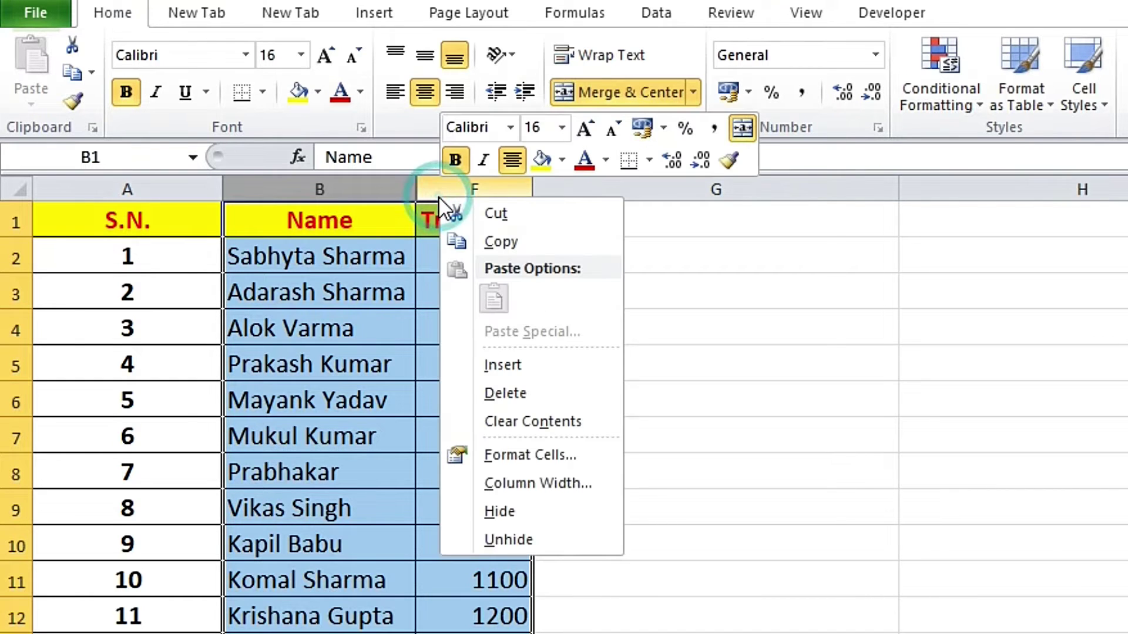
left_click(494, 539)
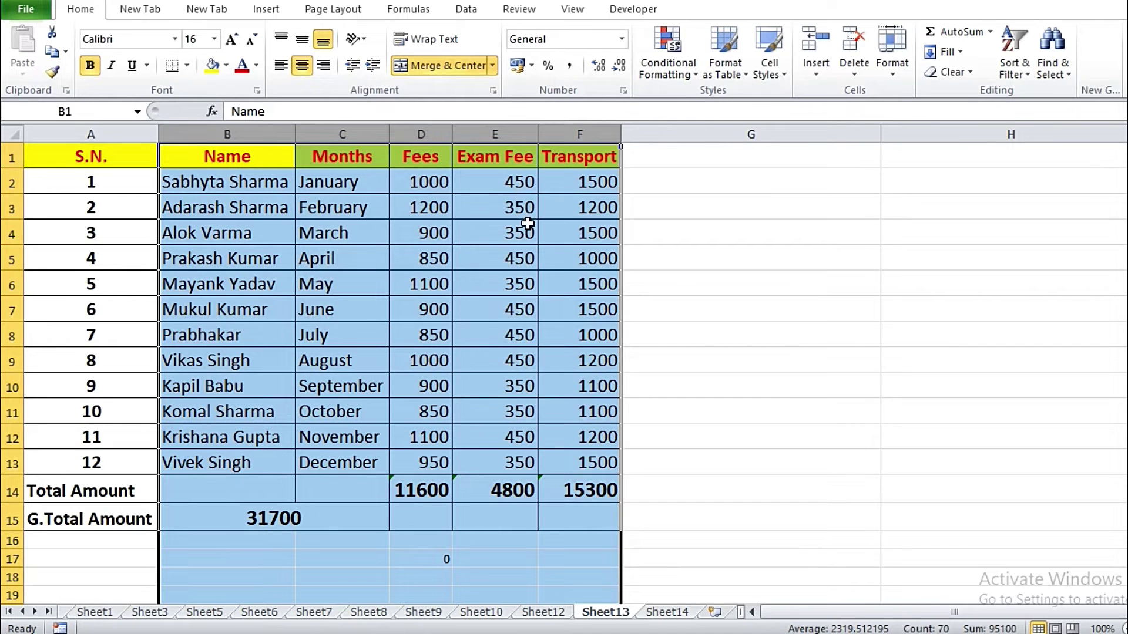
left_click(653, 360)
left_click(711, 385)
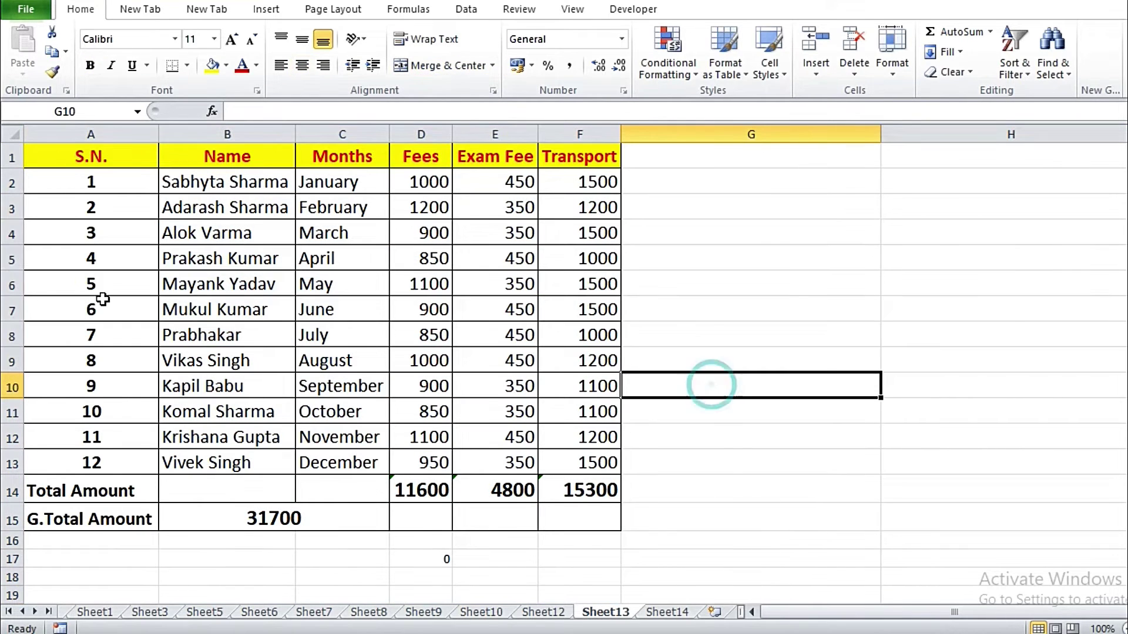
Step: Hide rows 5–9 (students 4–8) using the row header context menu
left_click(13, 258)
left_click_drag(13, 258, 14, 352)
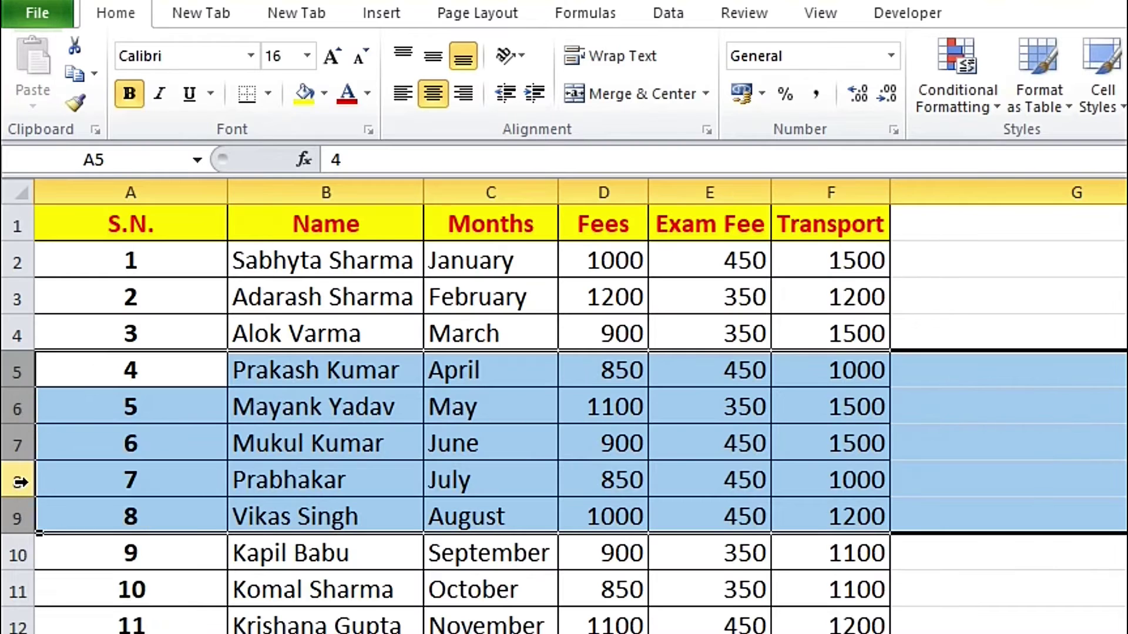
right_click(13, 336)
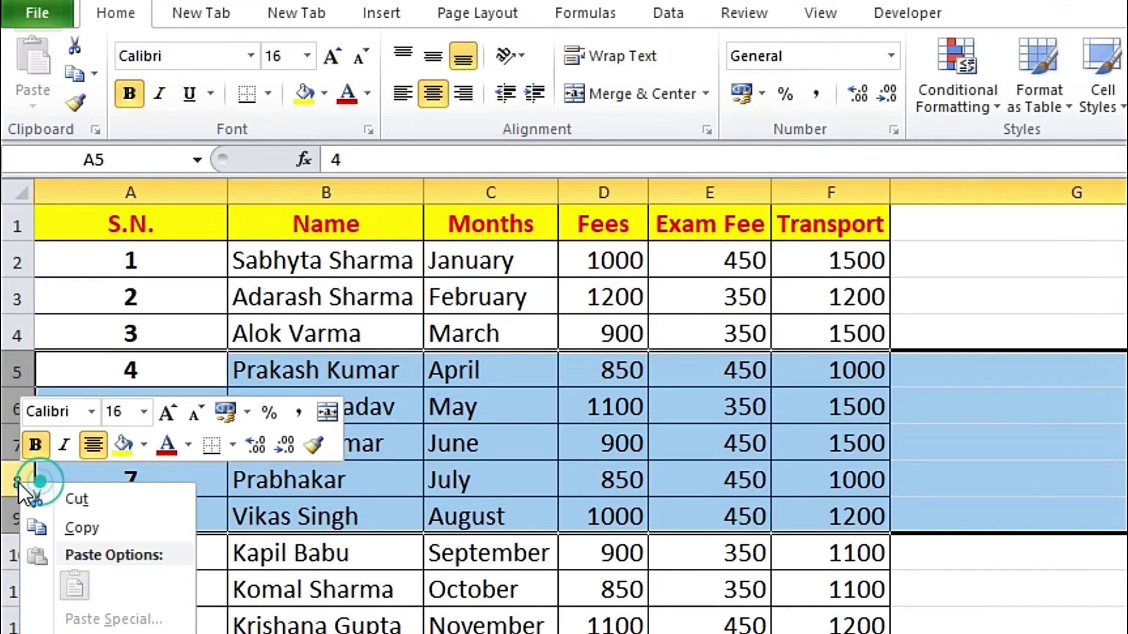
key("h")
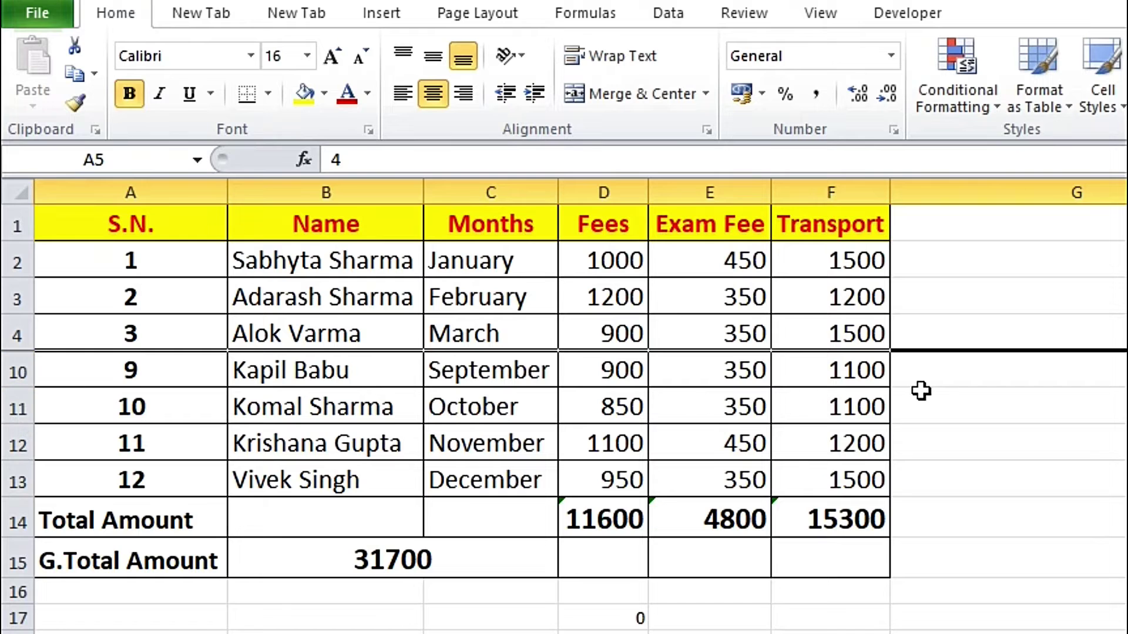
left_click(1039, 444)
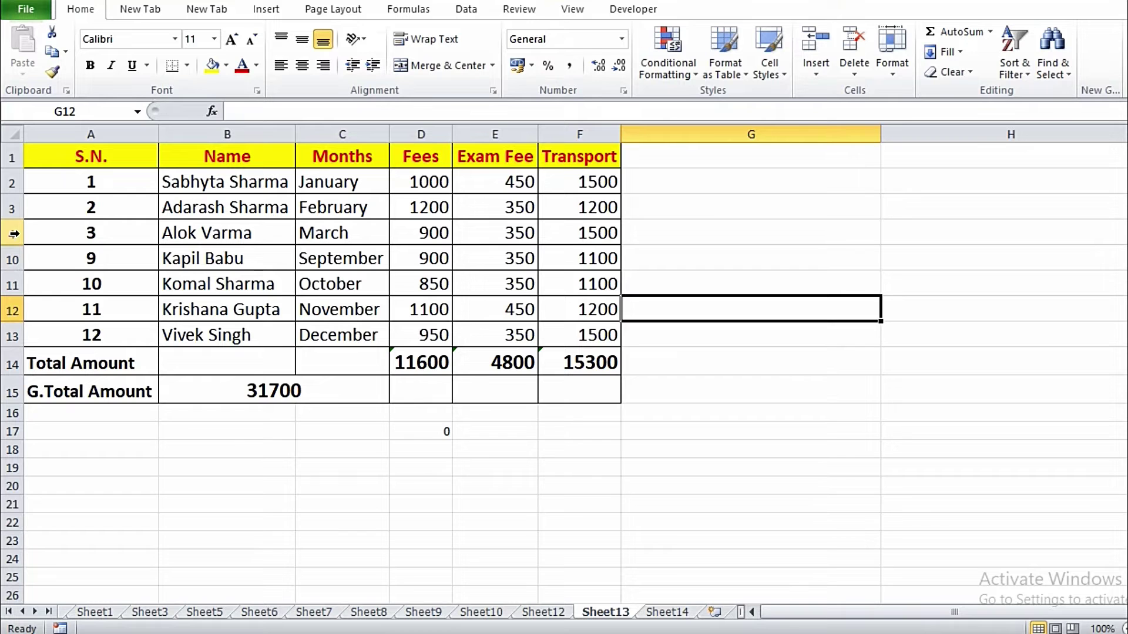
Step: Unhide rows 5–9 from rows 4 and 10 via the right-click menu
left_click_drag(14, 234, 13, 258)
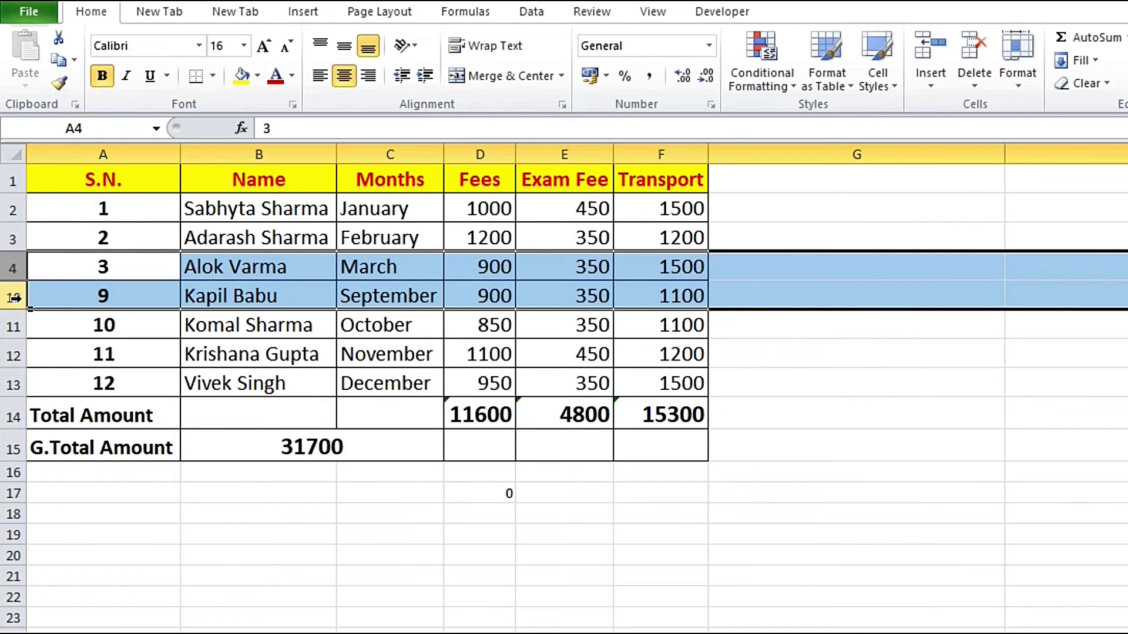
right_click(15, 298)
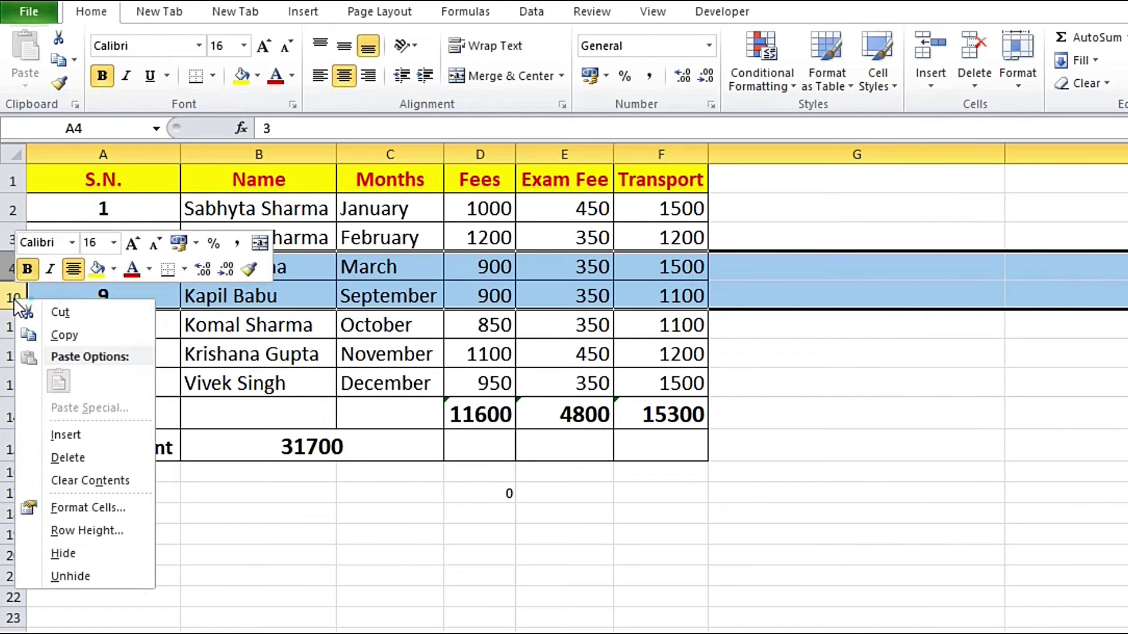
left_click(70, 576)
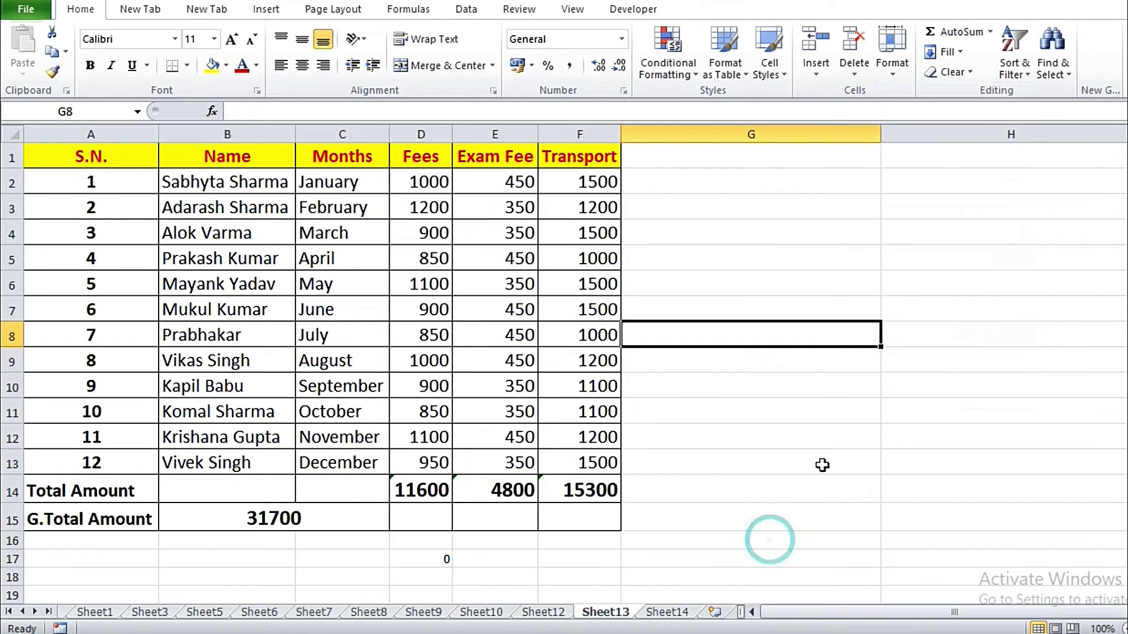
left_click(755, 520)
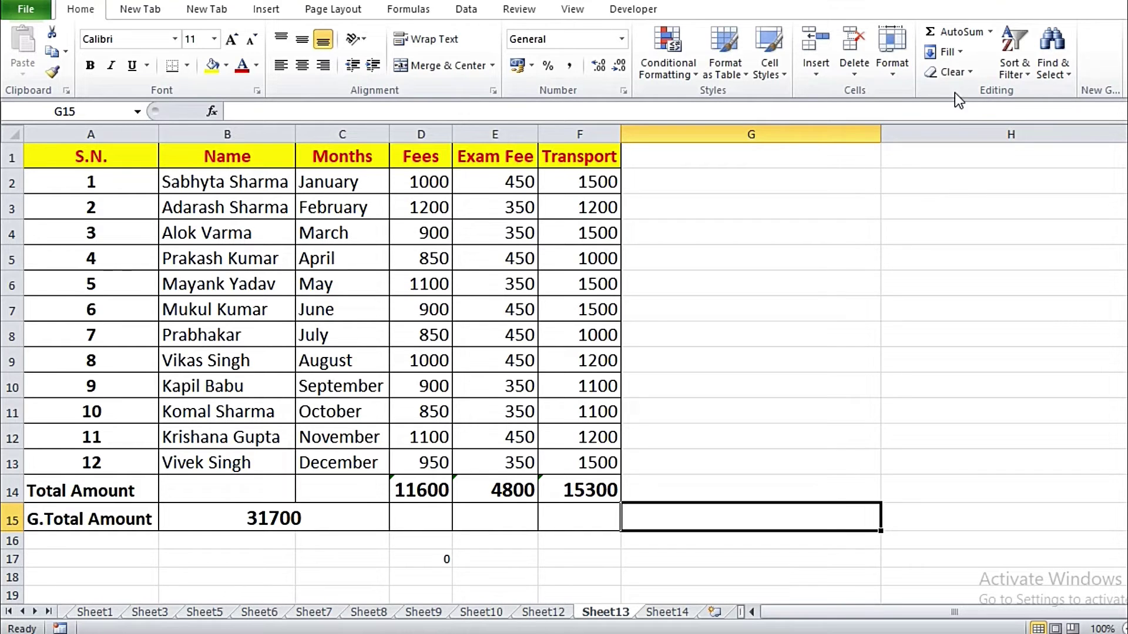
left_click(893, 73)
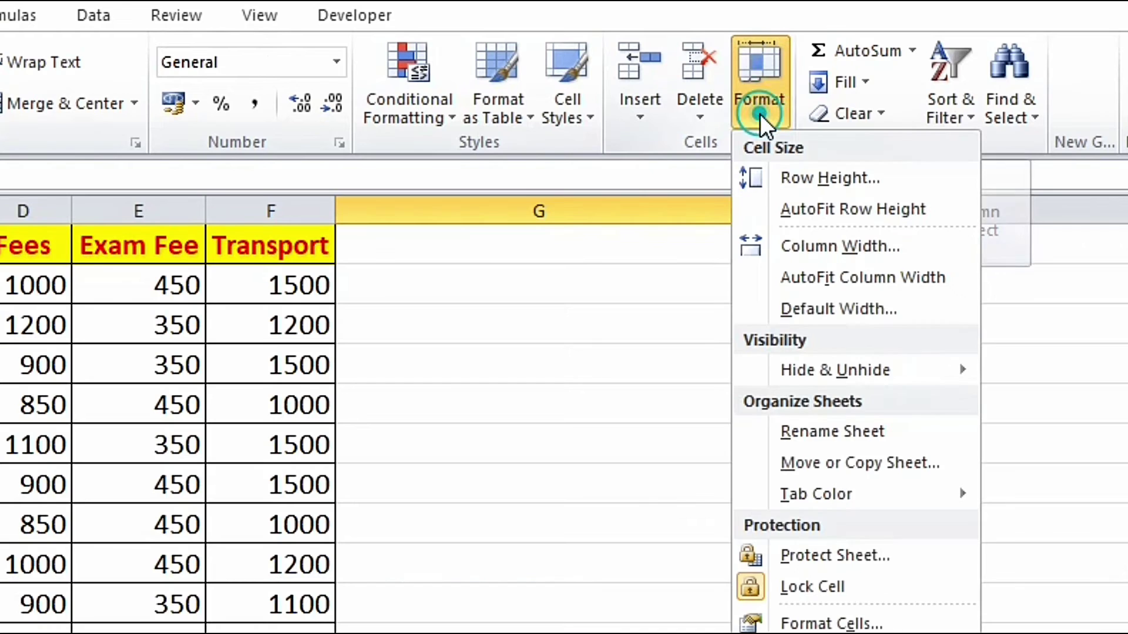
left_click(806, 434)
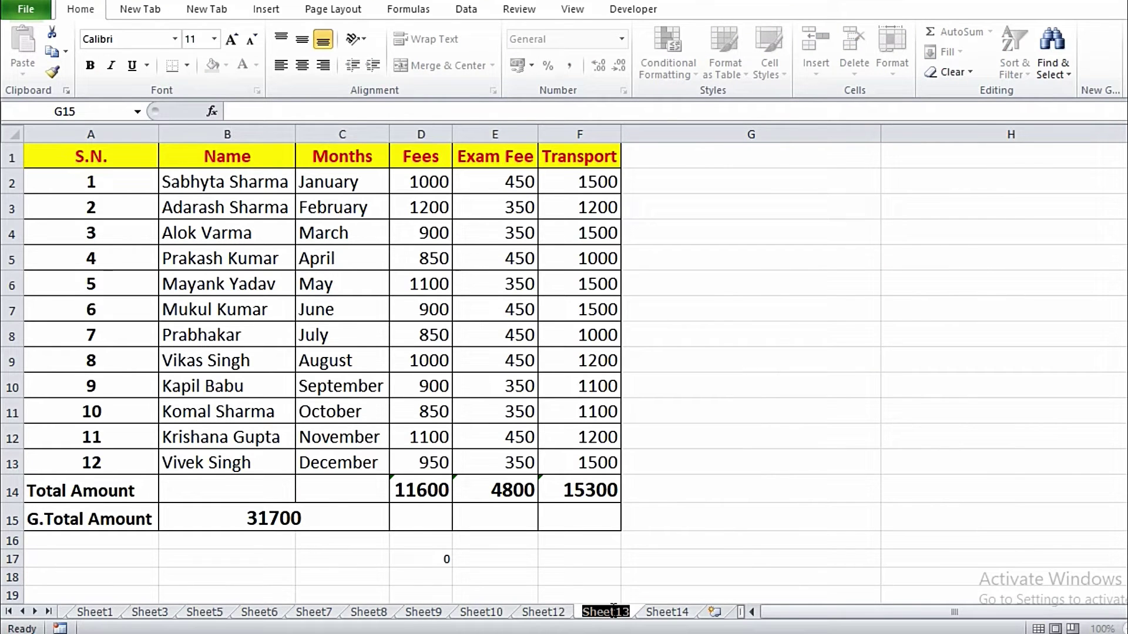
type("abd")
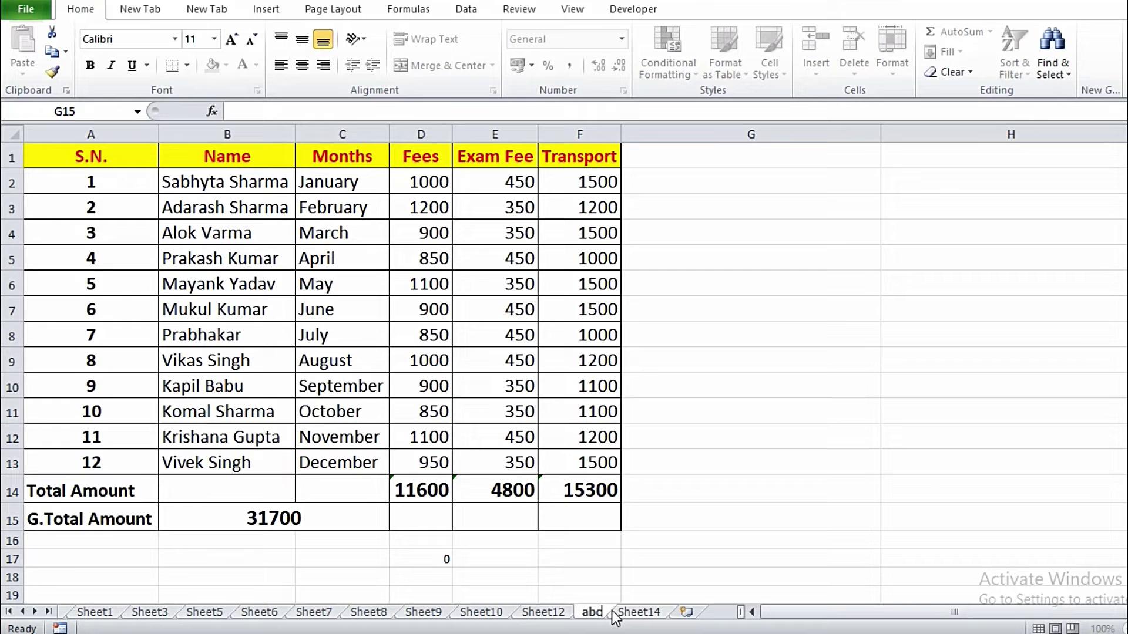
left_click(692, 574)
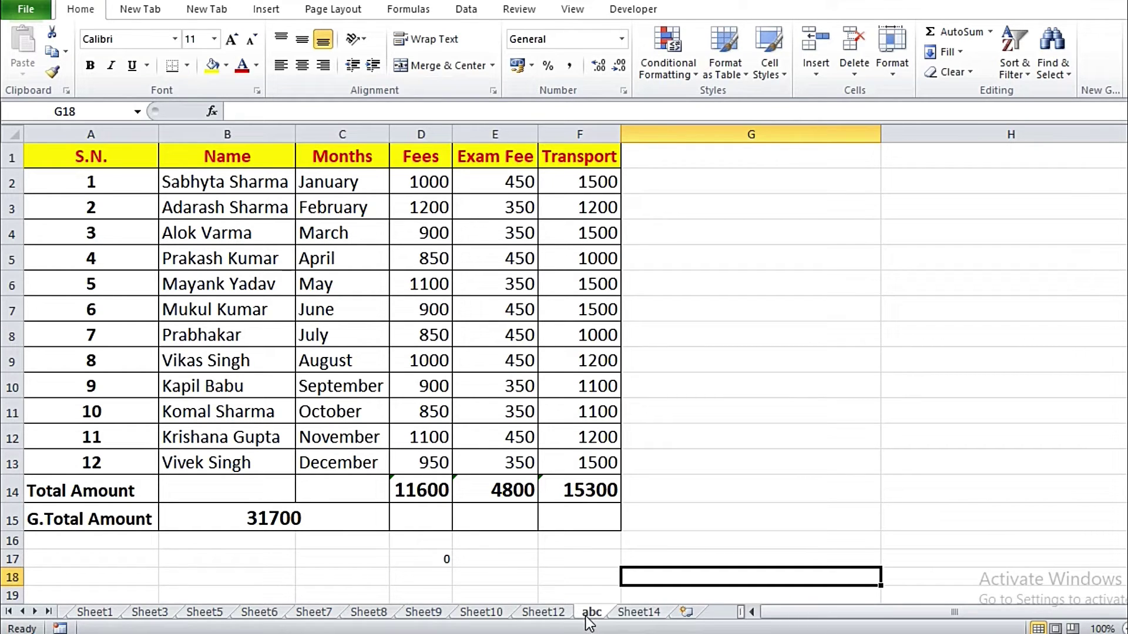
right_click(585, 615)
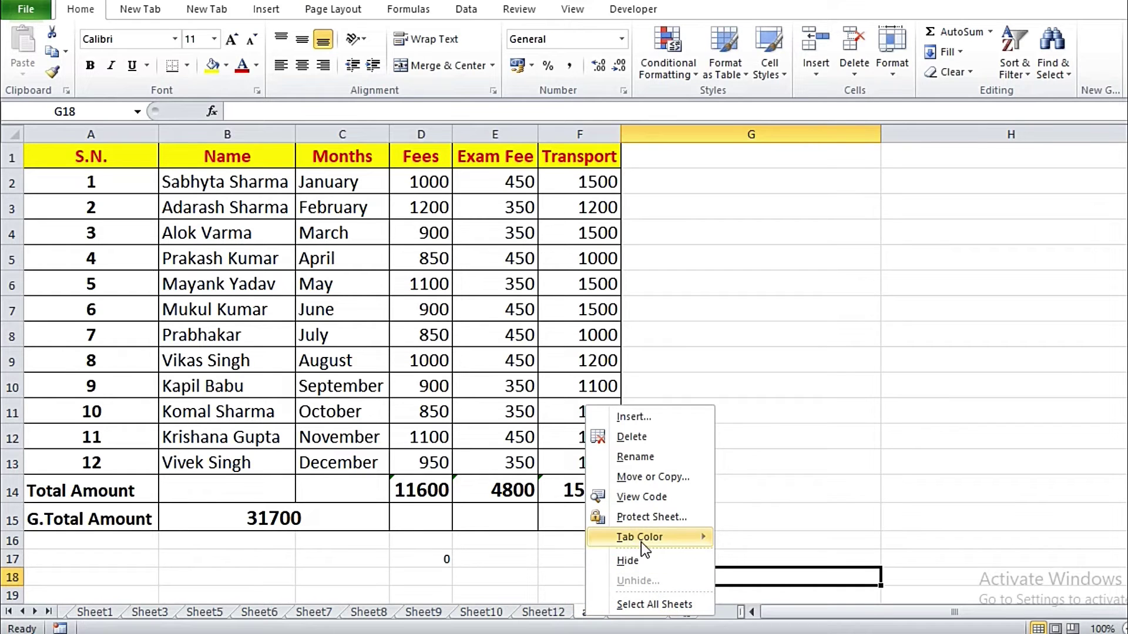
left_click(635, 457)
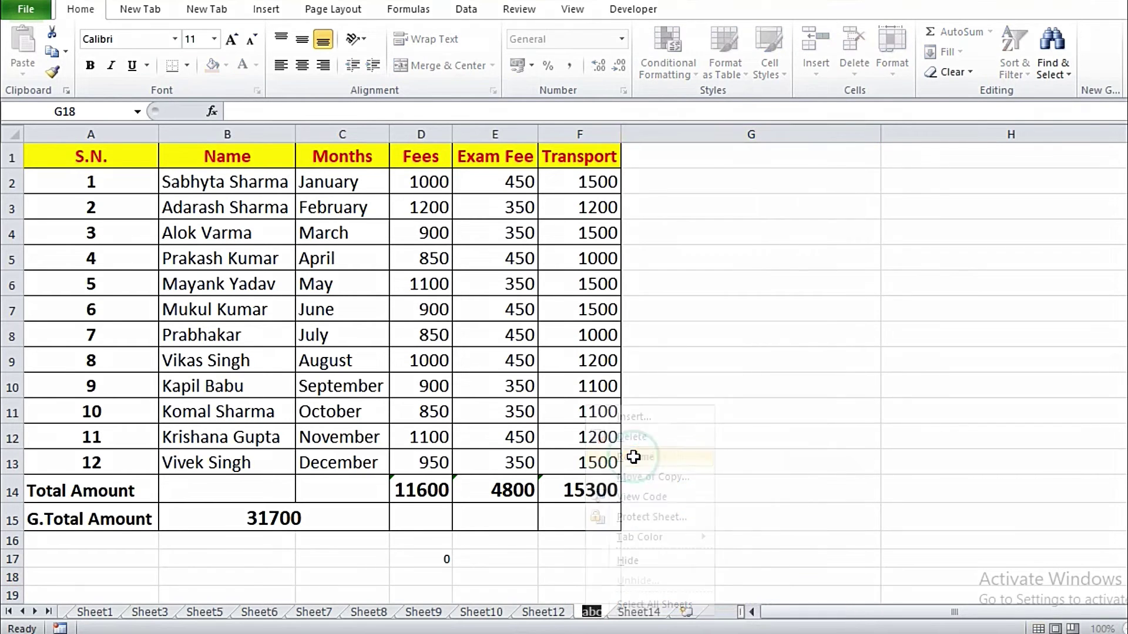
type("Sheet13")
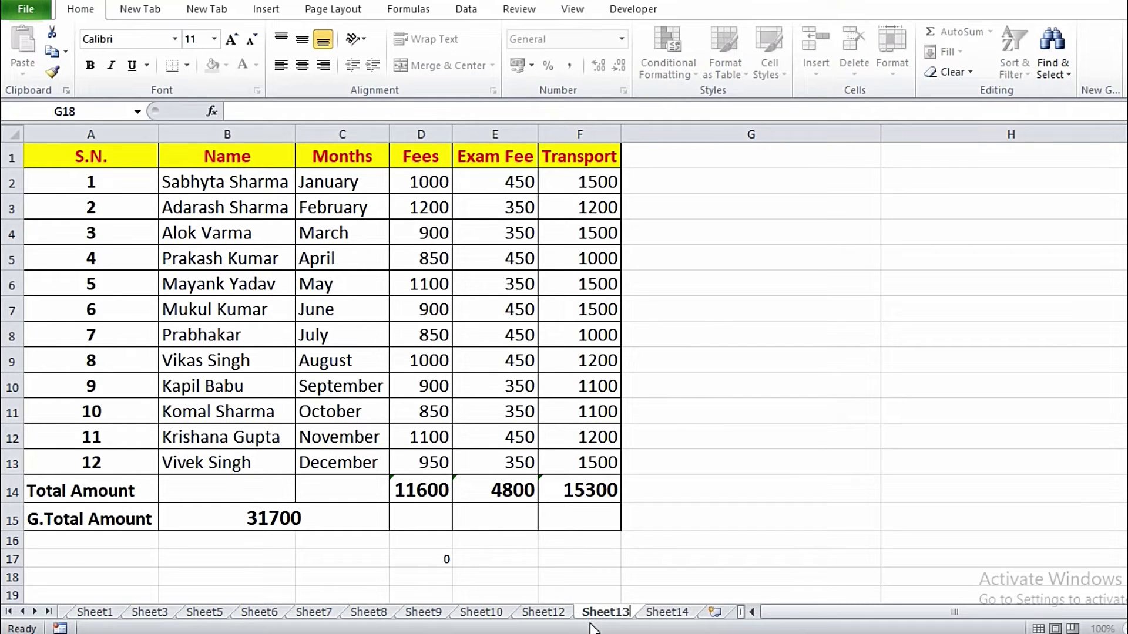
left_click(633, 584)
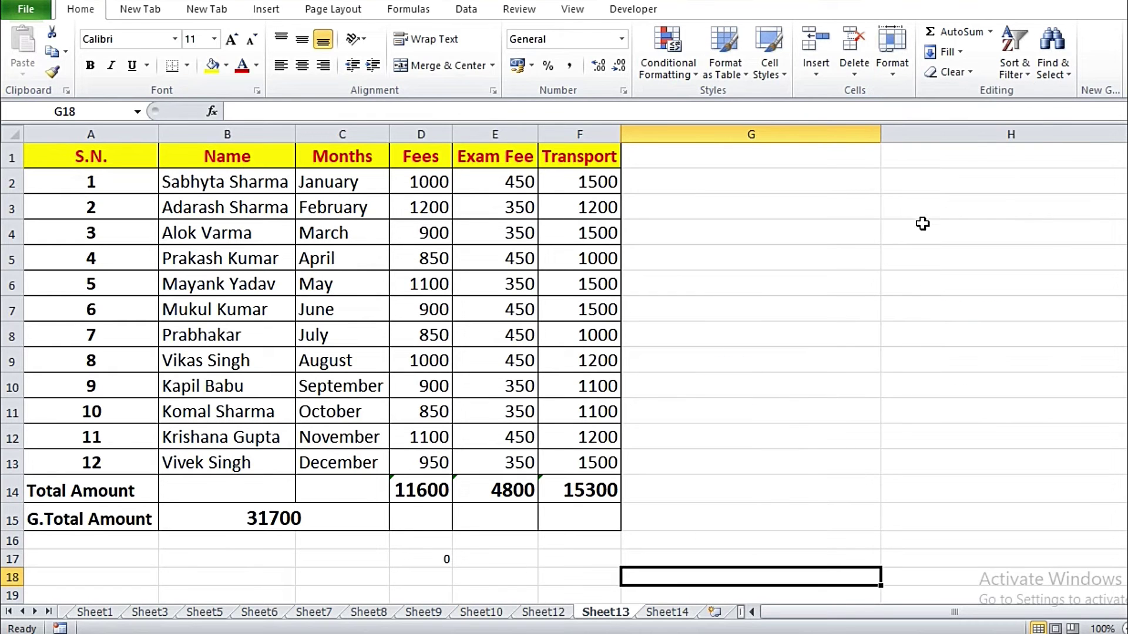
left_click(892, 59)
left_click(893, 59)
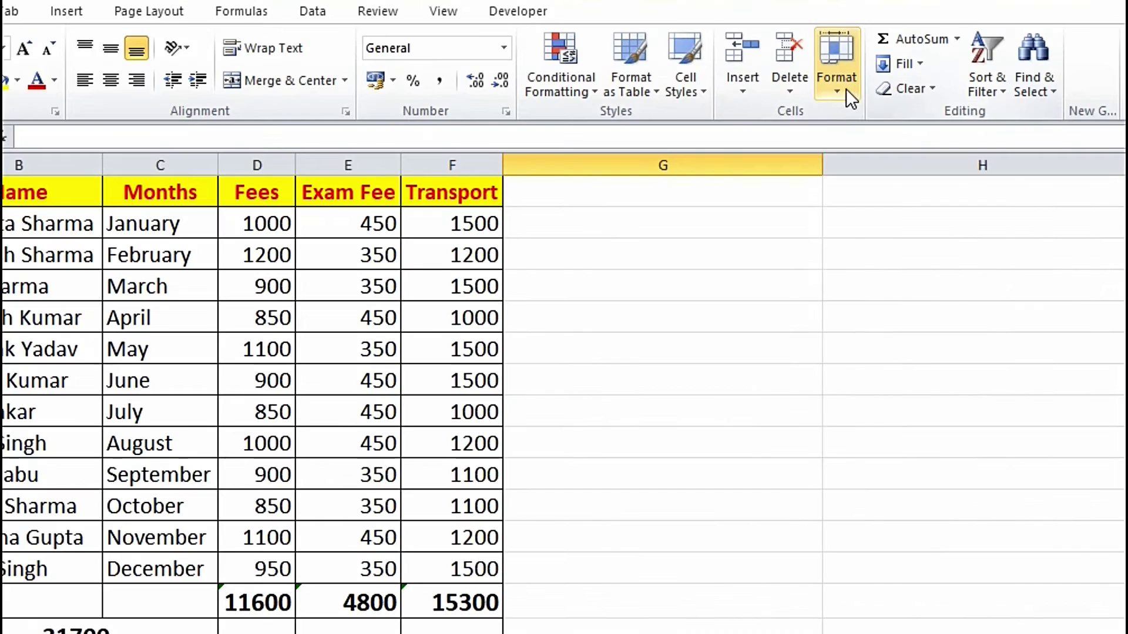
left_click(896, 73)
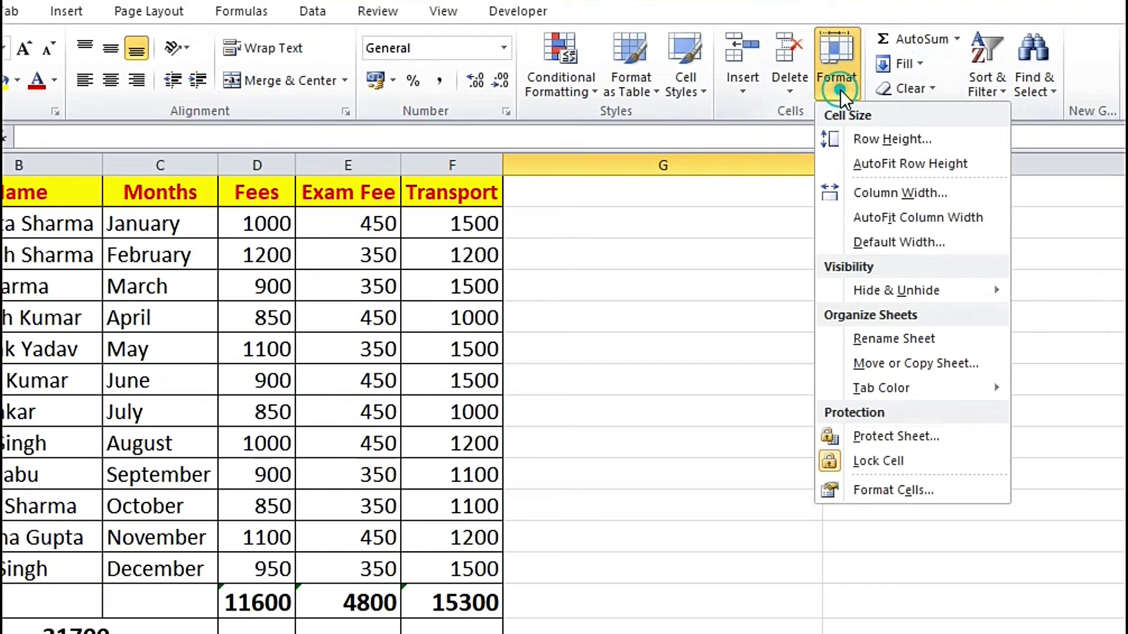
left_click(921, 364)
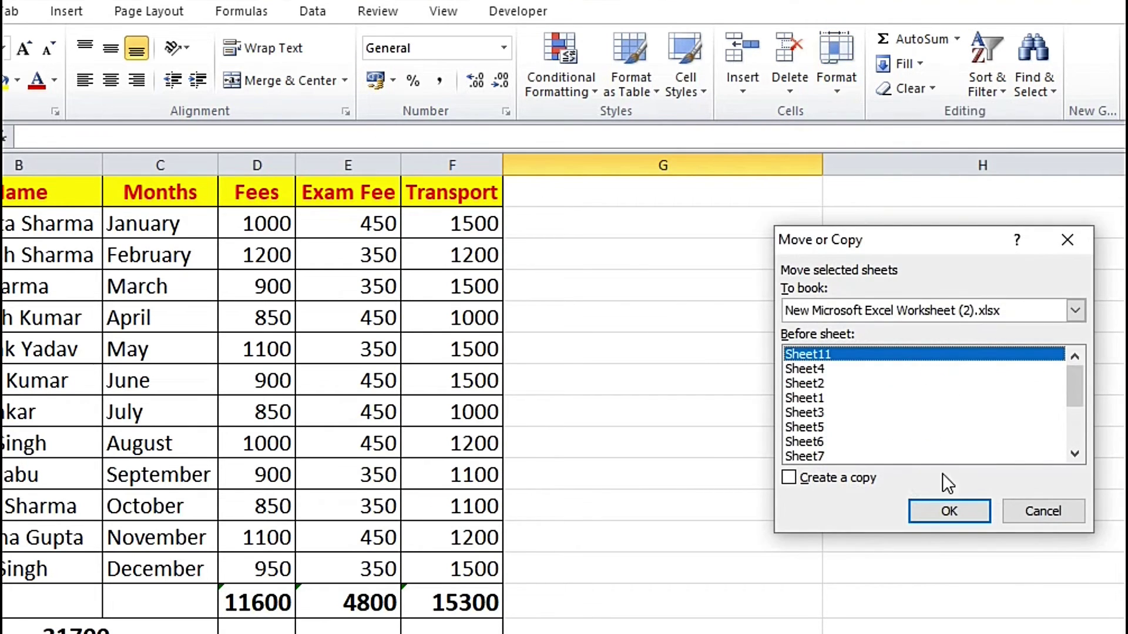
left_click(815, 384)
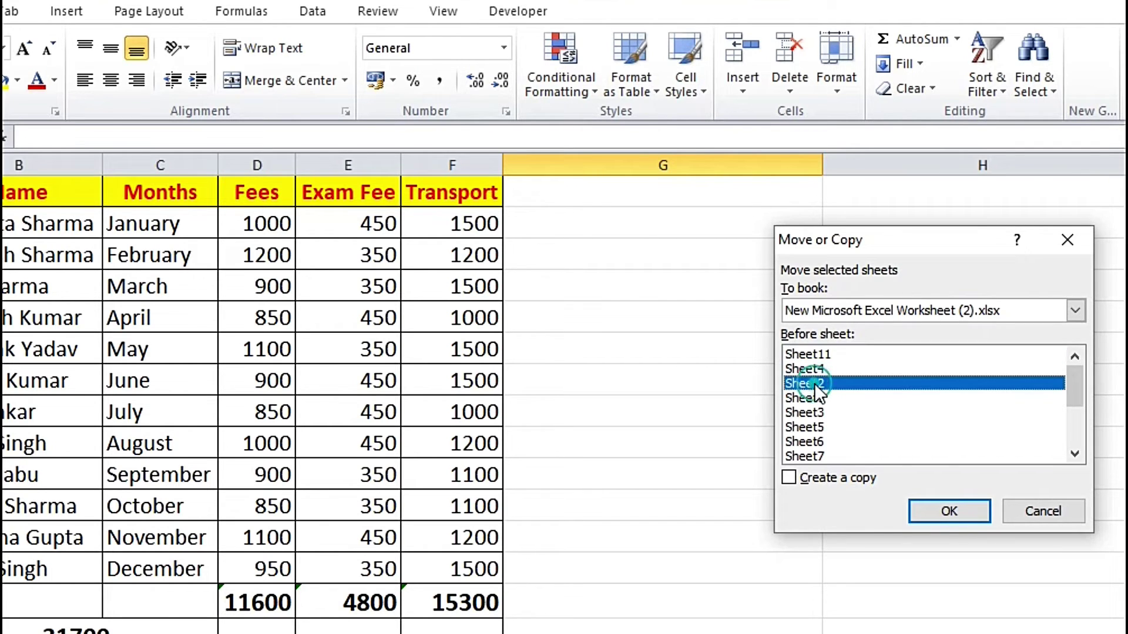
left_click(944, 517)
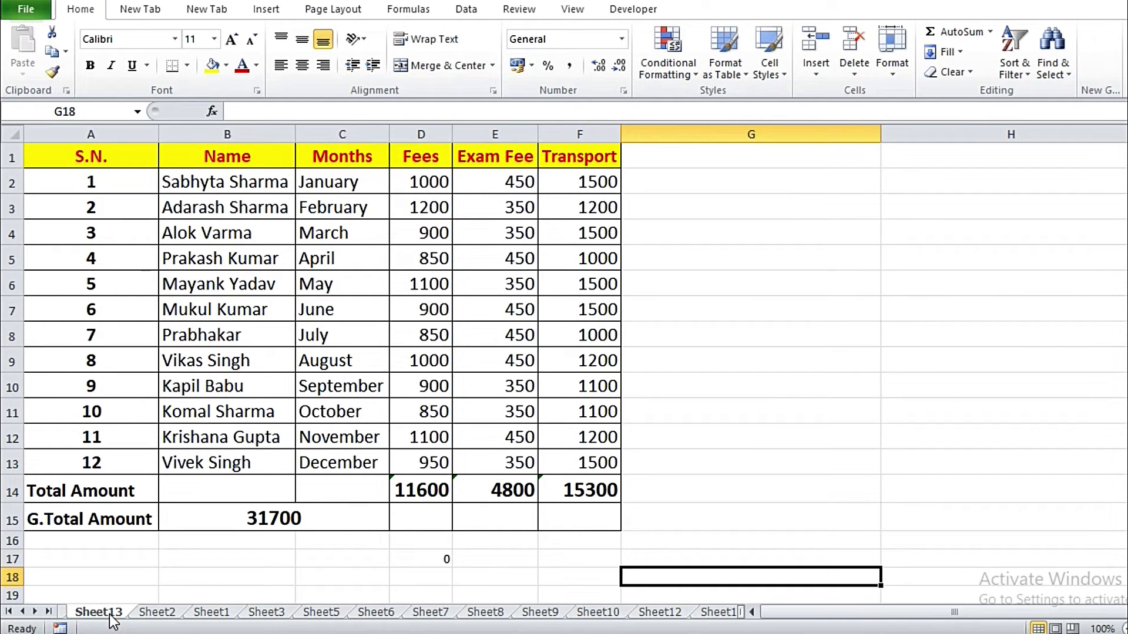
left_click(964, 508)
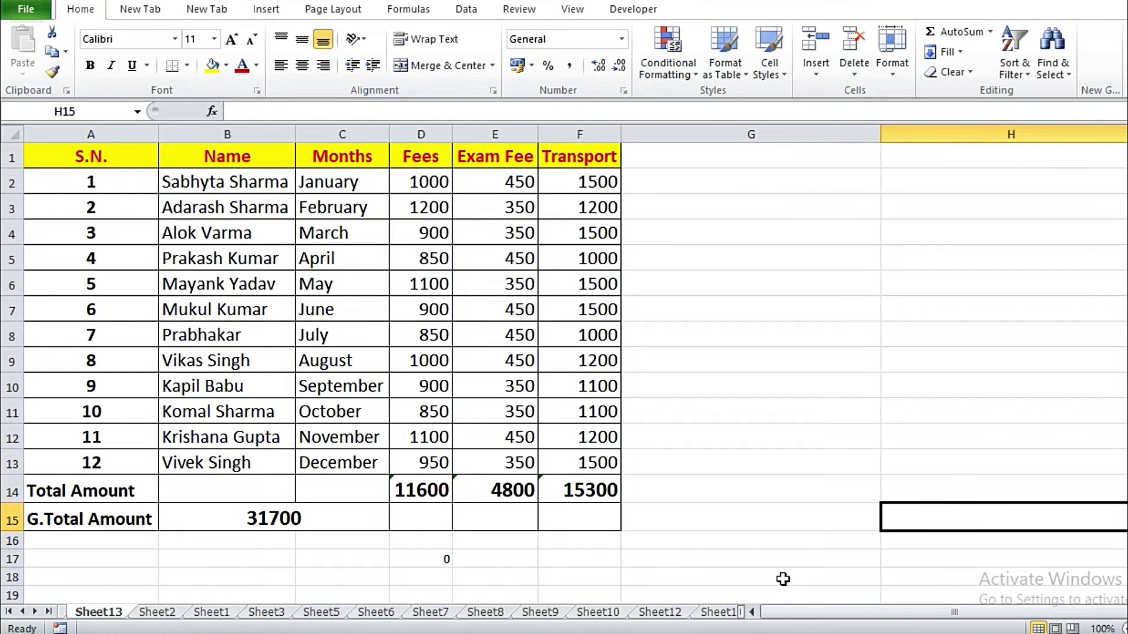
Step: Move Sheet13 to sit before Sheet14 in the tab order
left_click(894, 72)
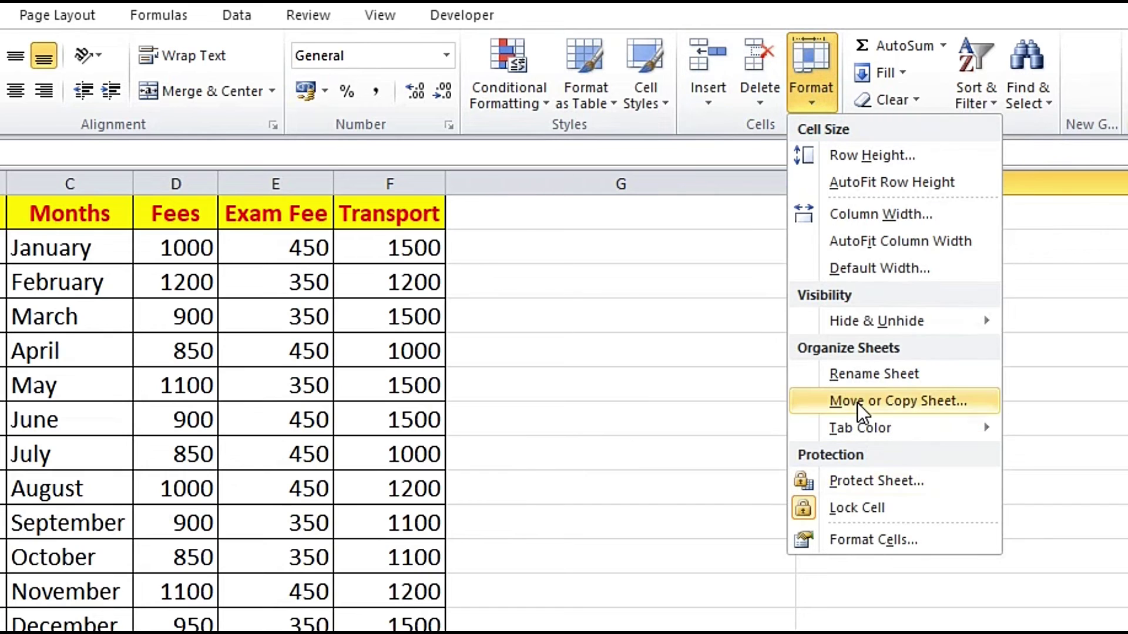
left_click(858, 403)
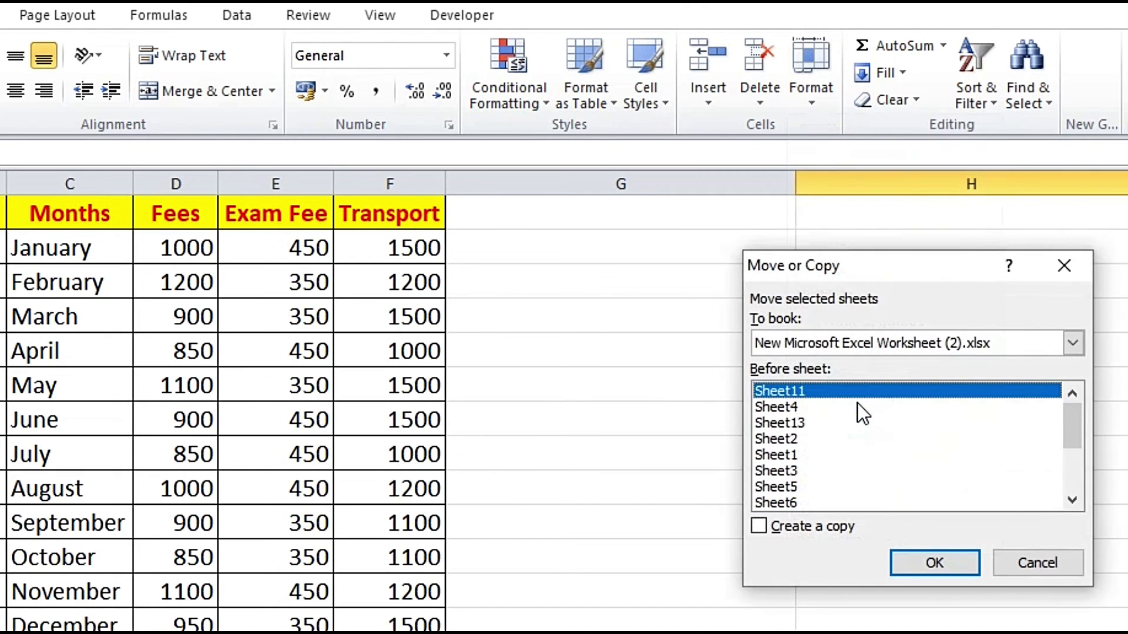
left_click_drag(1073, 438, 1067, 501)
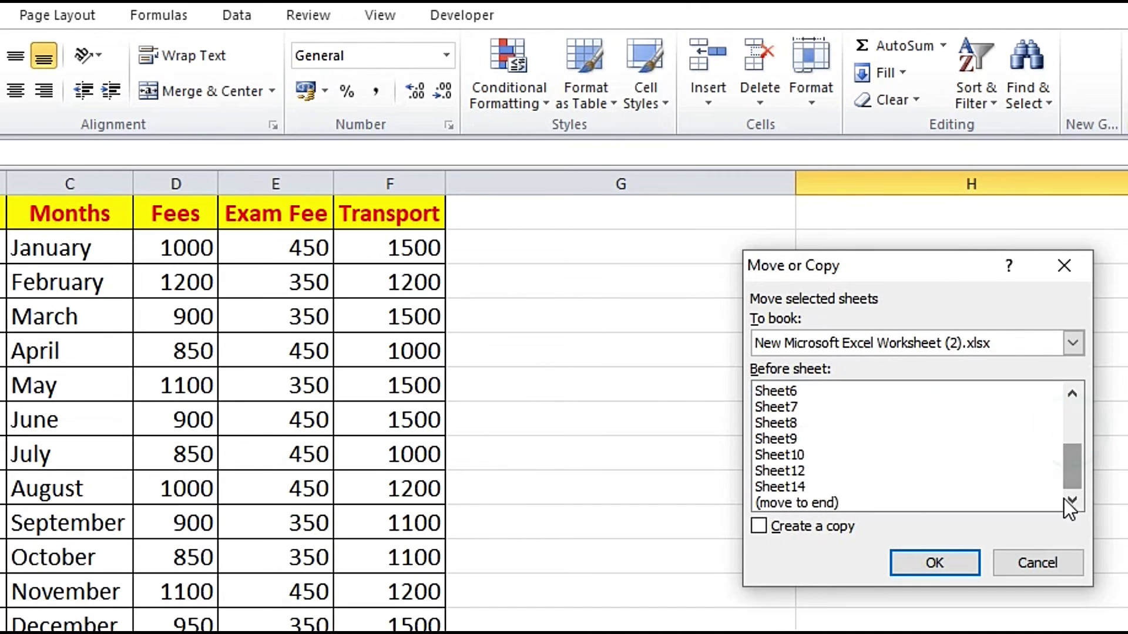
left_click(782, 488)
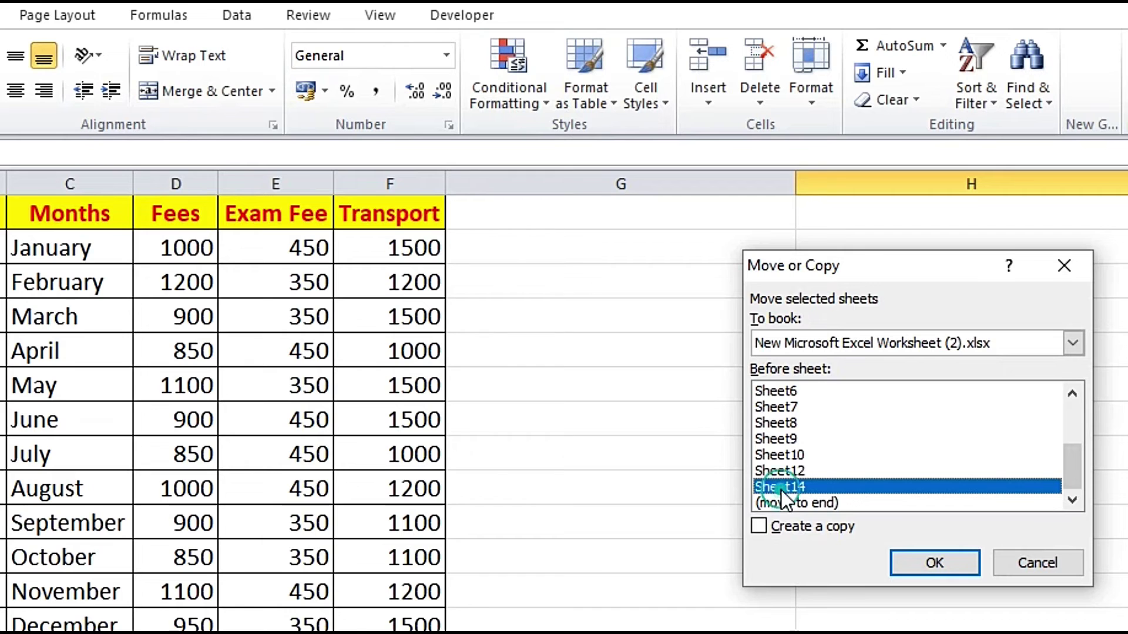
left_click(923, 573)
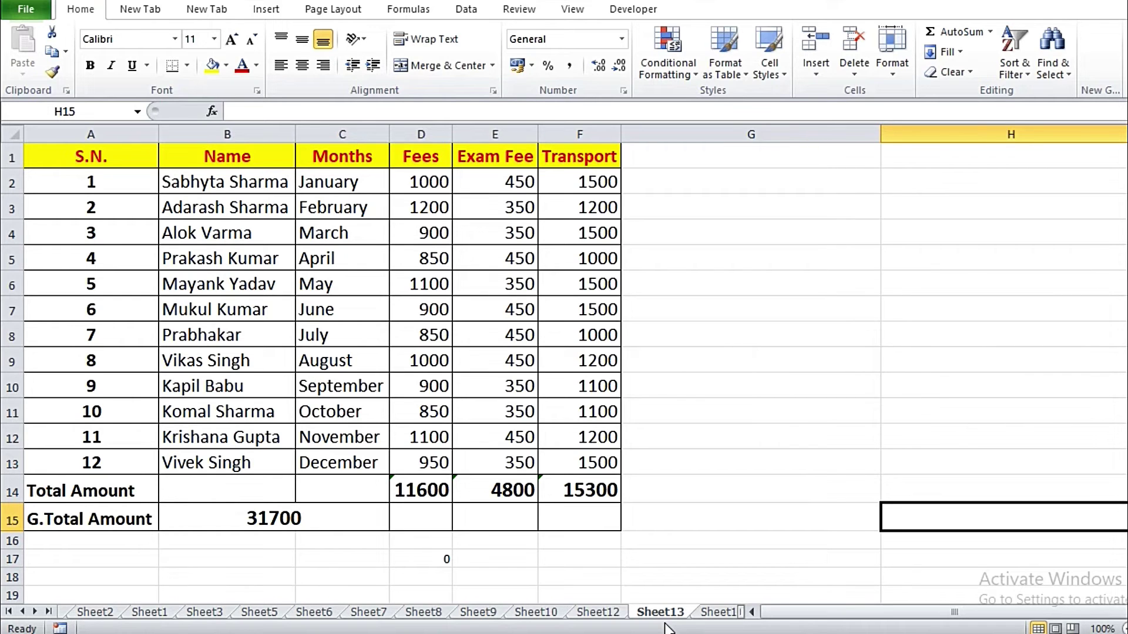
left_click(755, 533)
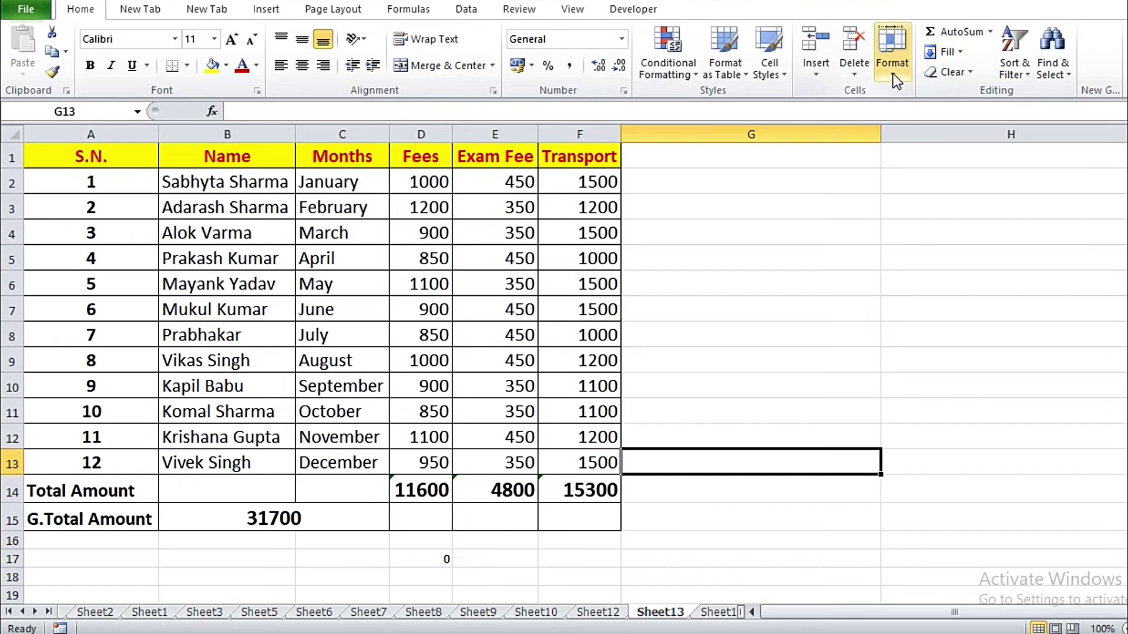
Step: Colour the Sheet13 tab red
left_click(893, 73)
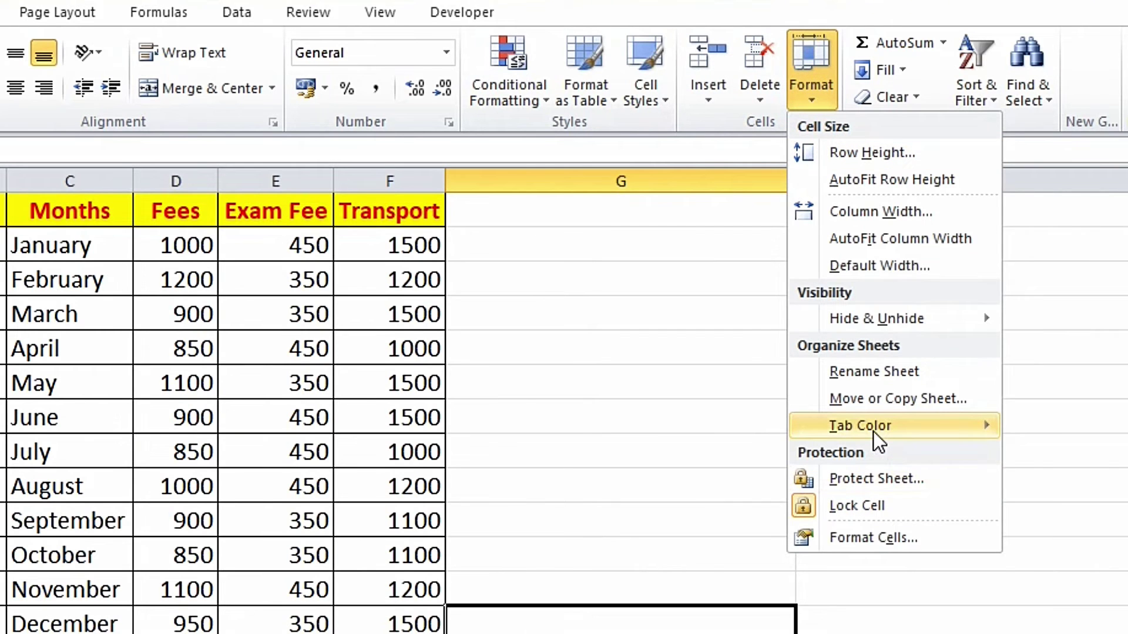
mouse_move(873, 431)
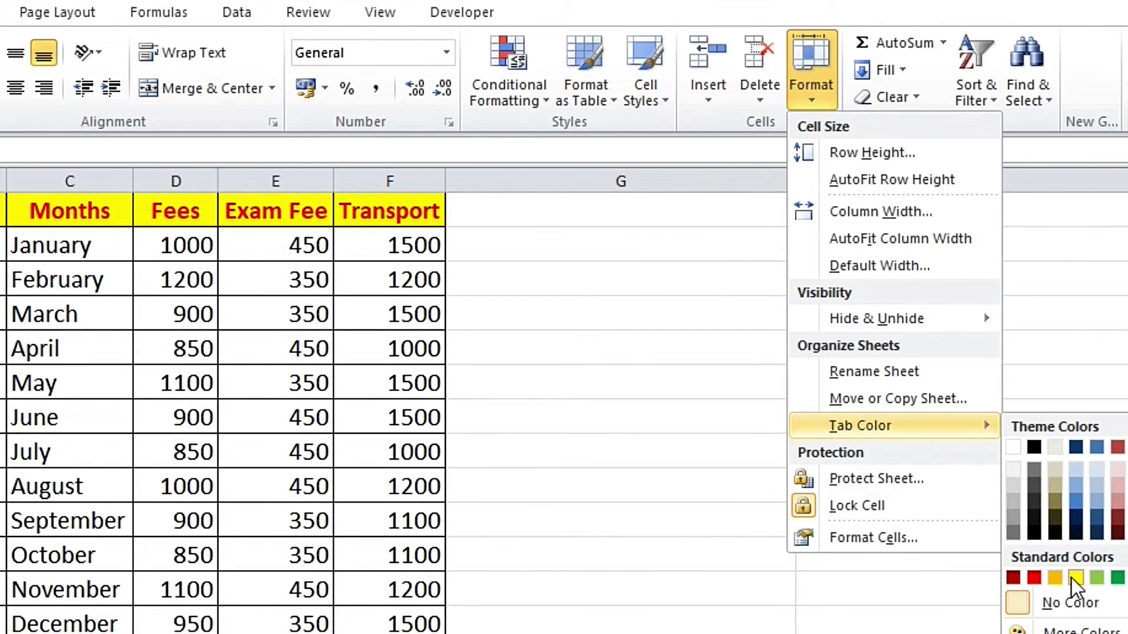
left_click(1034, 578)
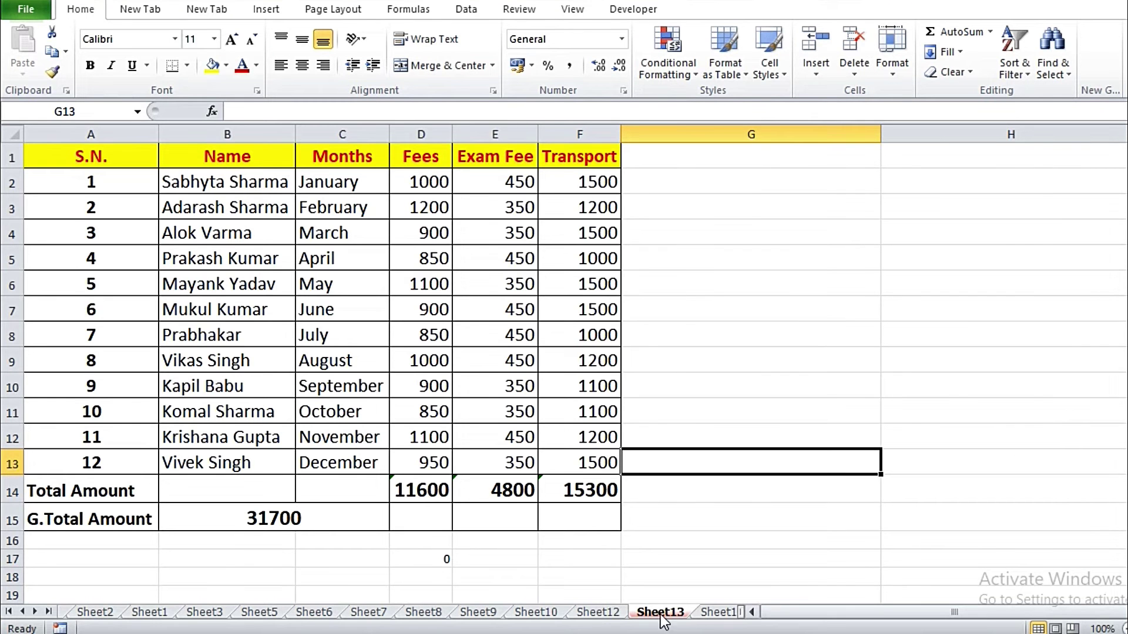
Step: Colour the Sheet12 tab green
left_click(611, 614)
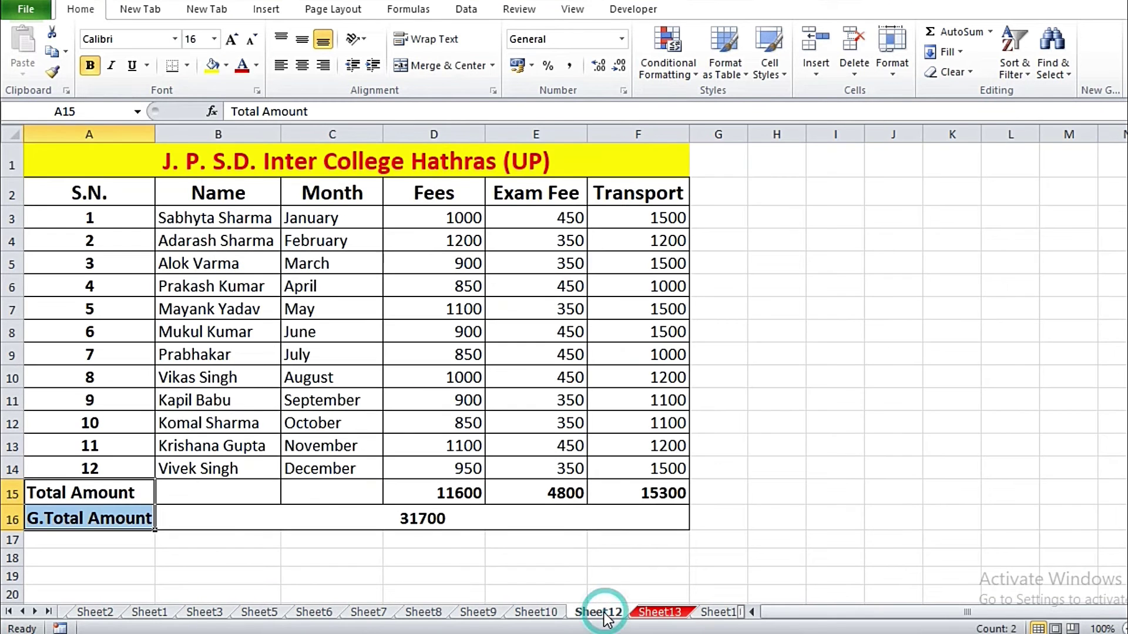
left_click(894, 73)
mouse_move(929, 314)
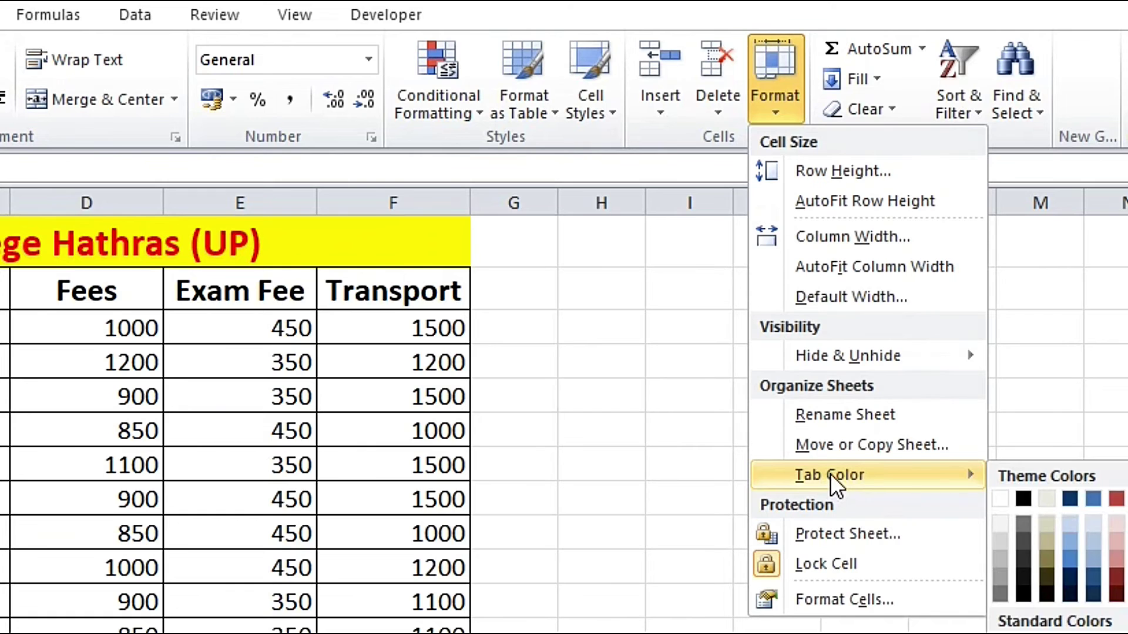
left_click(1117, 633)
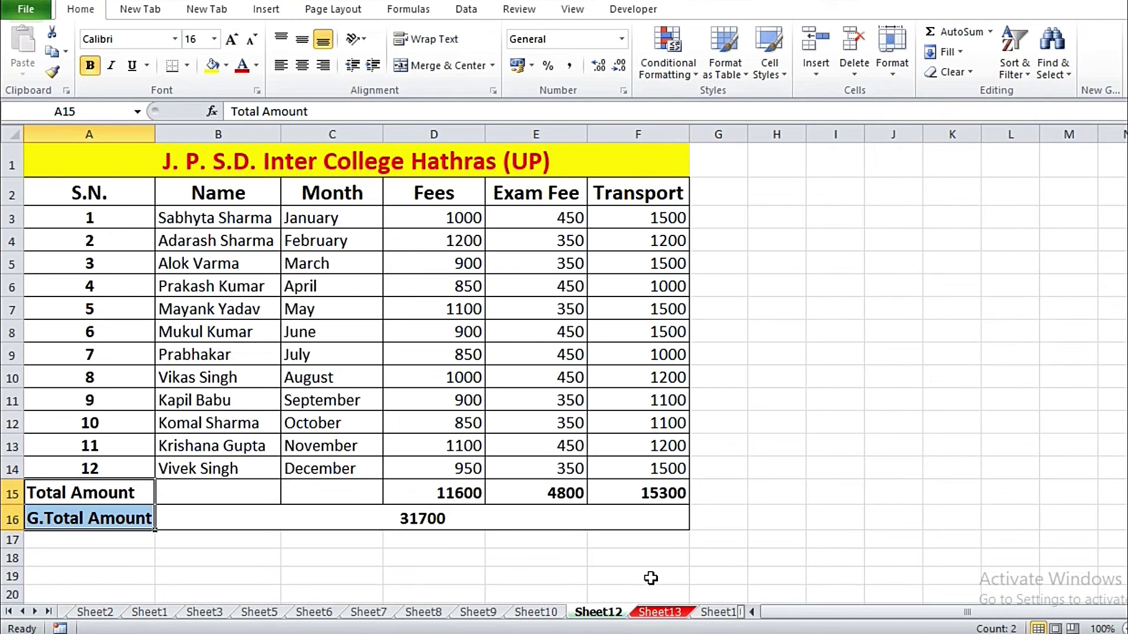
left_click(651, 579)
left_click(777, 558)
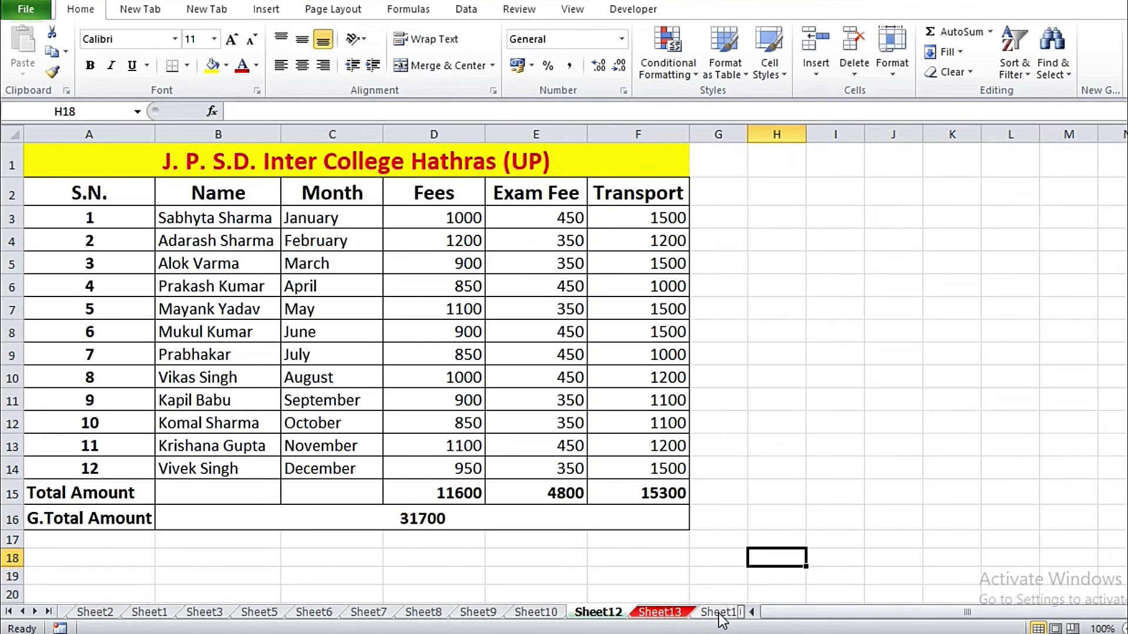
Step: Protect Sheet12 with a password, entering it and confirming it
left_click(887, 400)
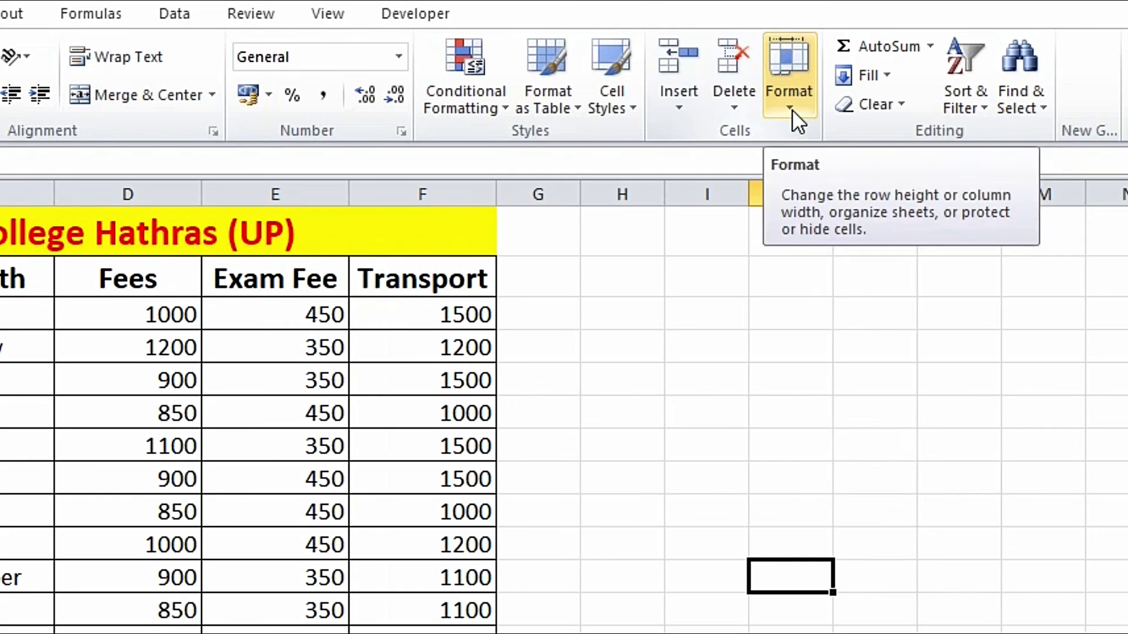
left_click(894, 77)
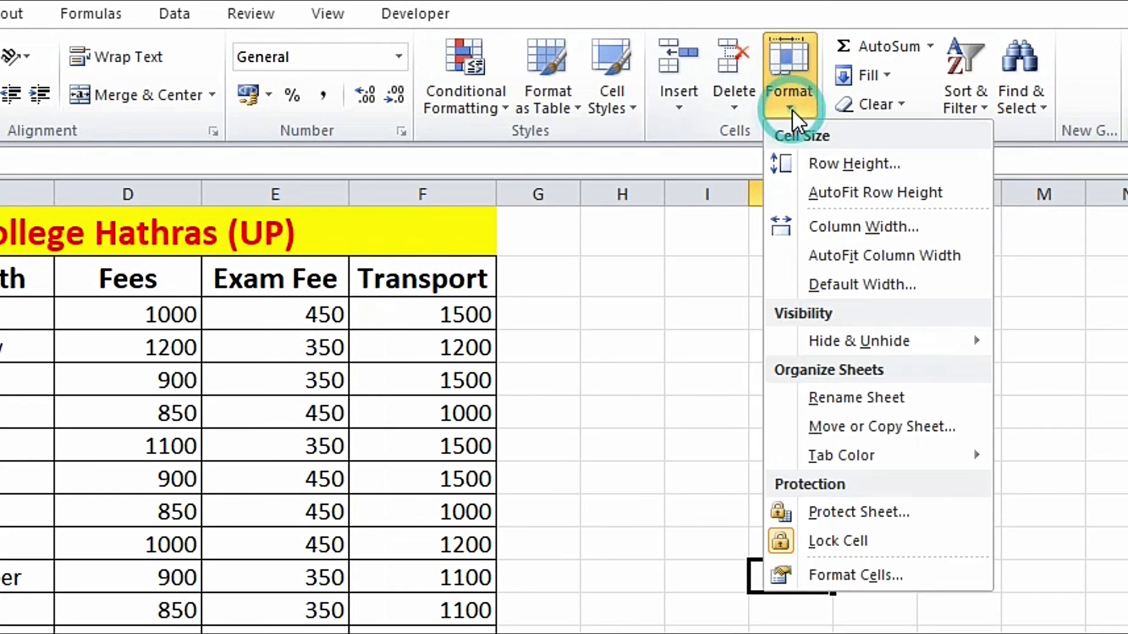
left_click(838, 513)
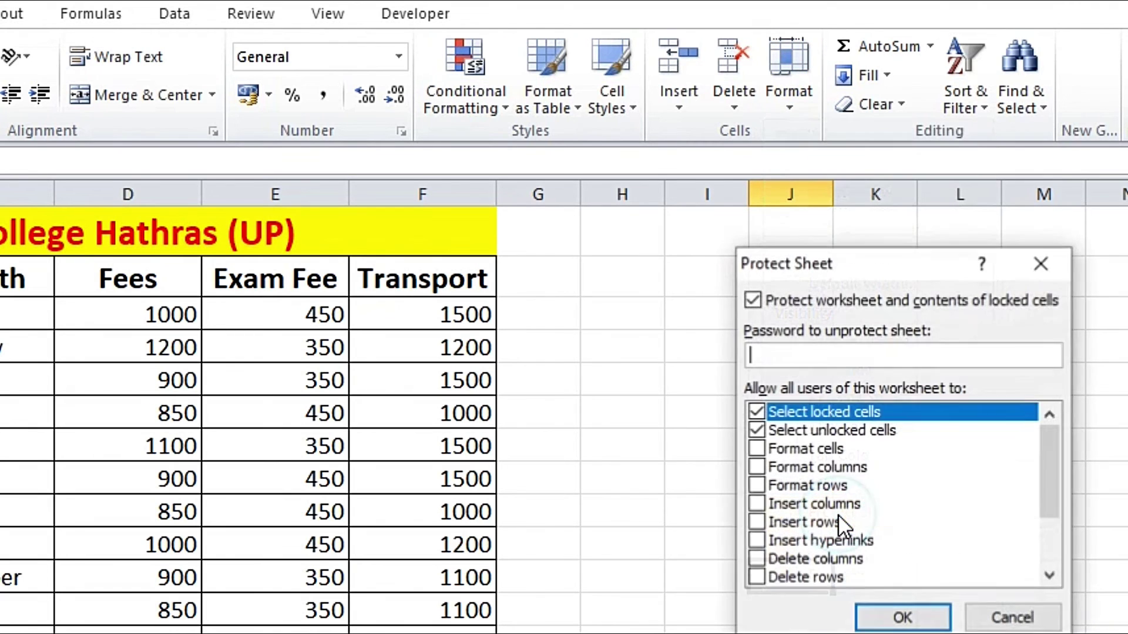
type("123")
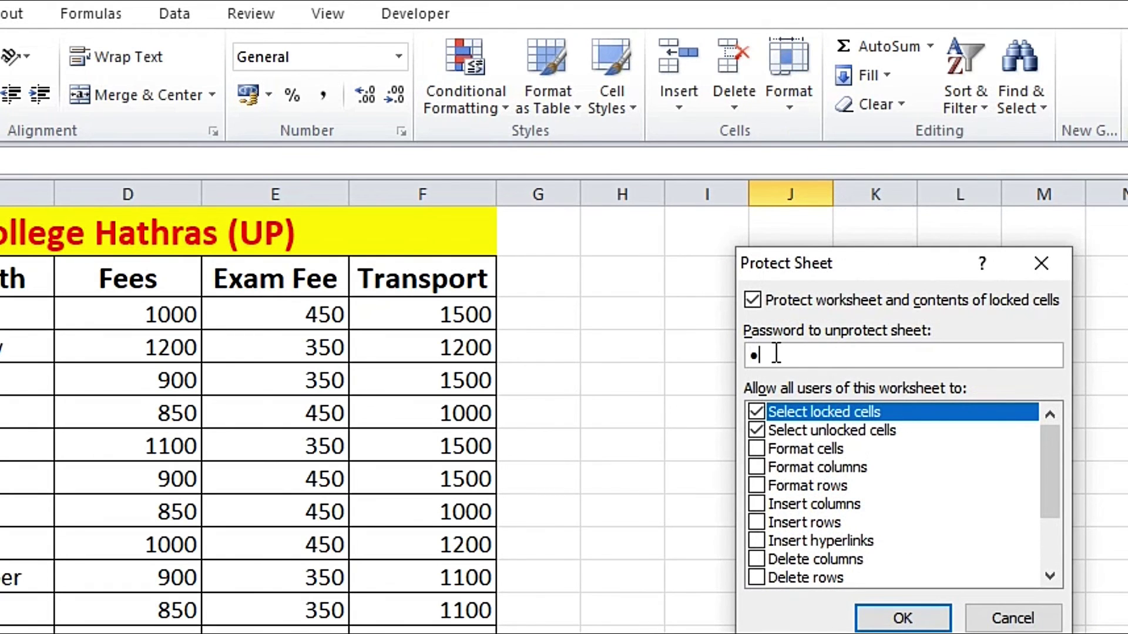
left_click(868, 613)
left_click(770, 409)
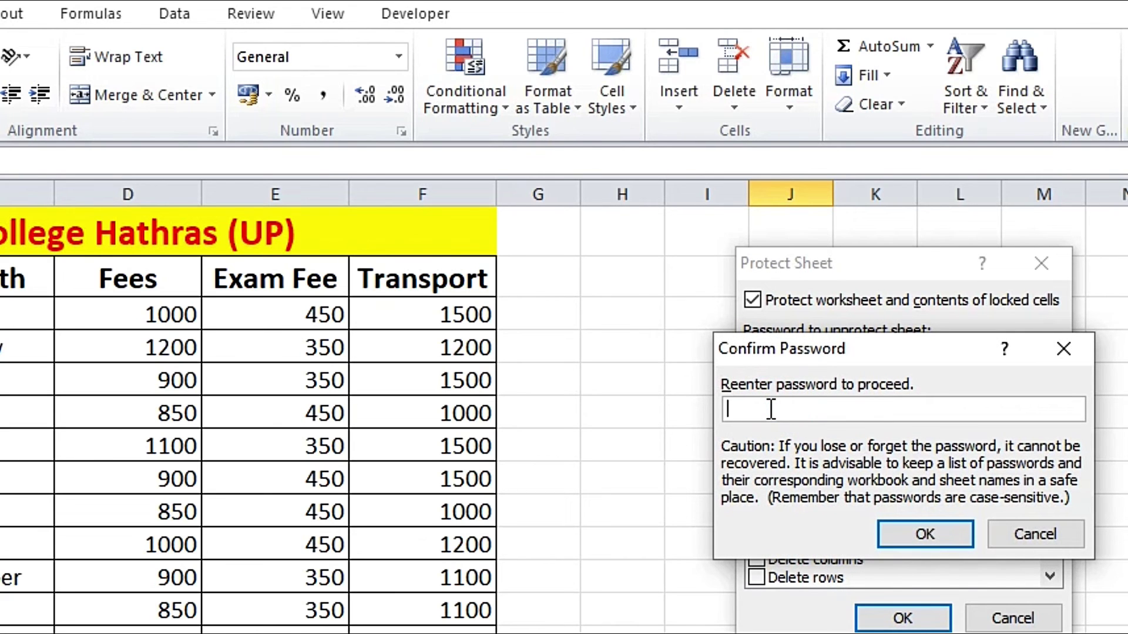
type("123")
left_click(903, 531)
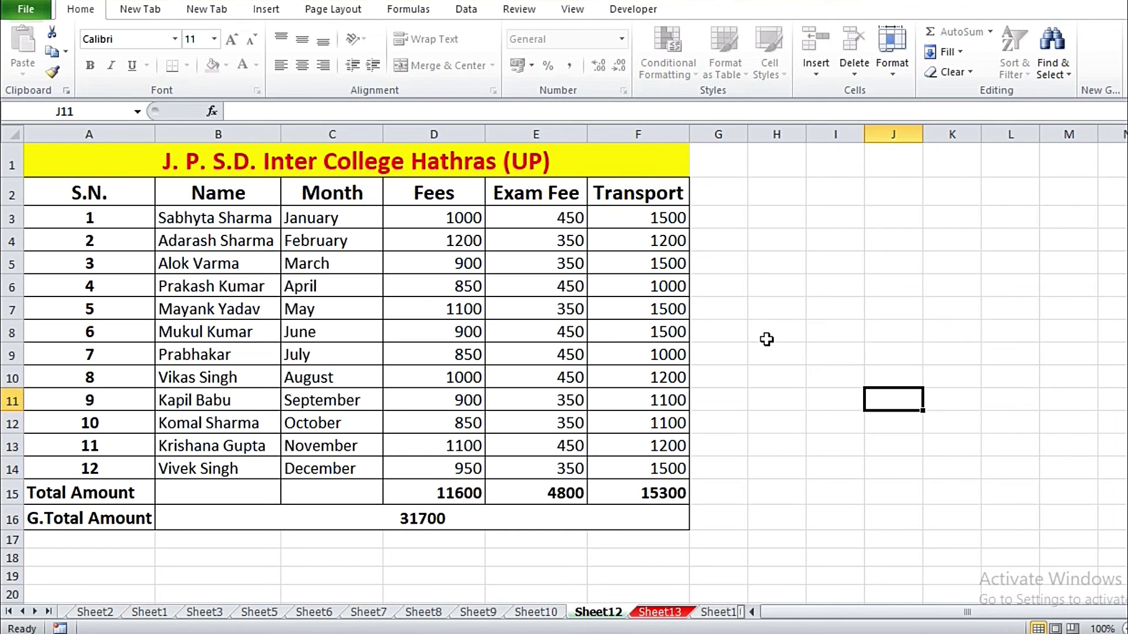
double_click(786, 326)
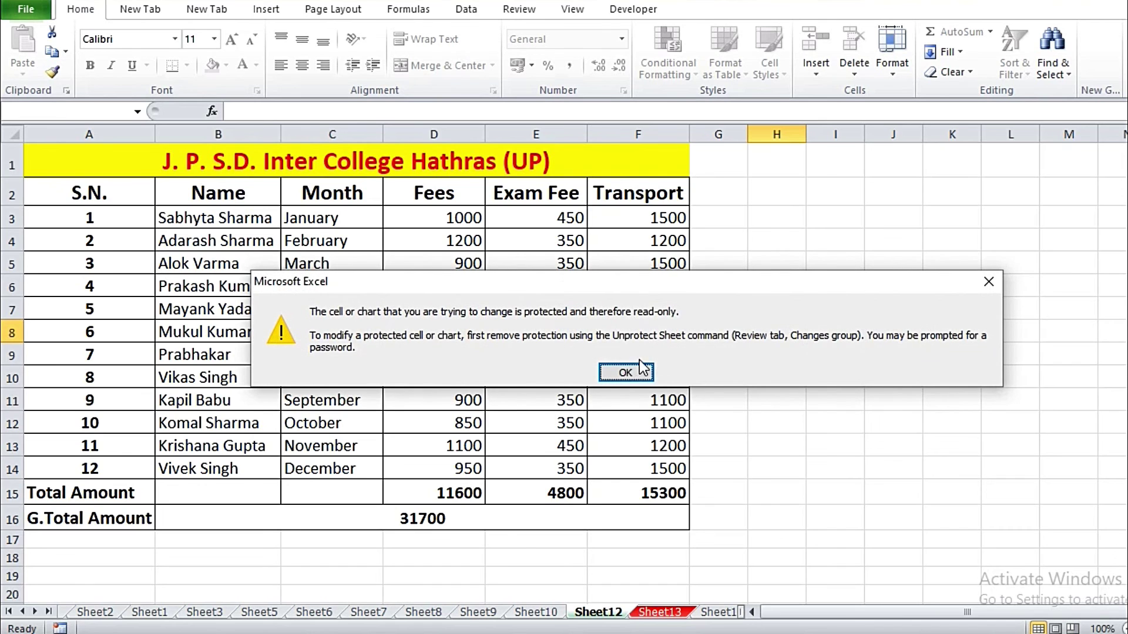
left_click(640, 372)
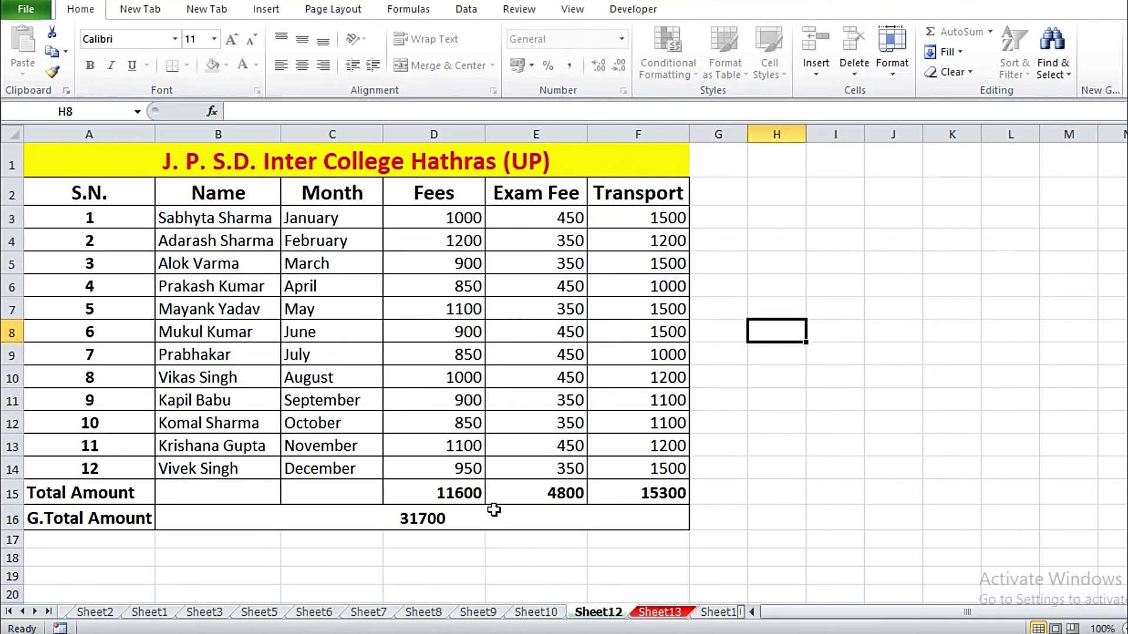
double_click(891, 500)
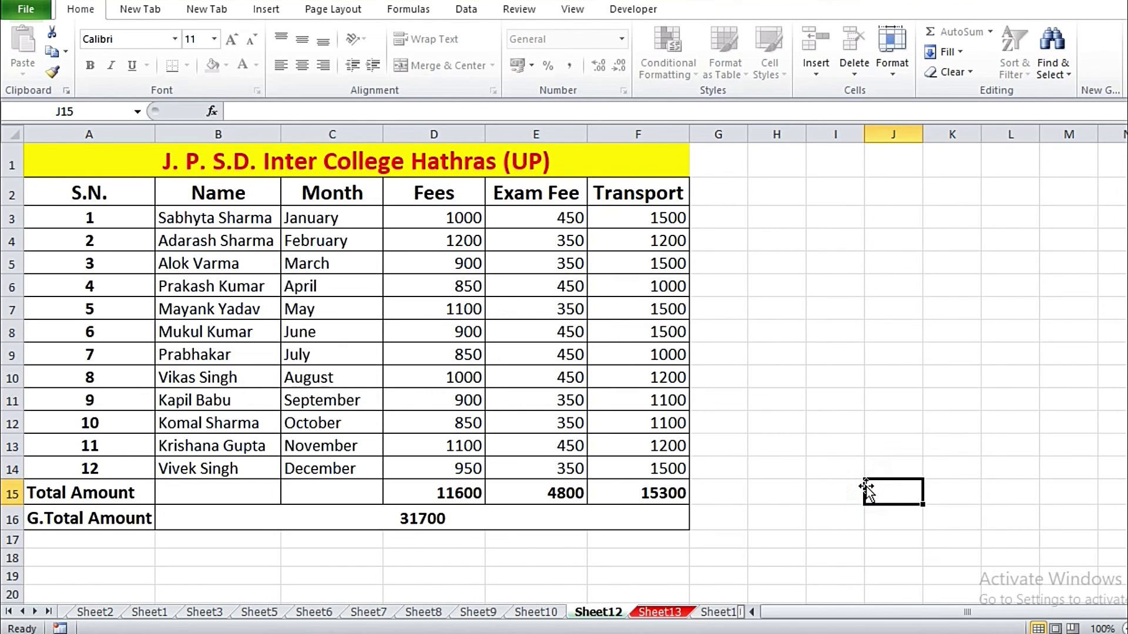
left_click(624, 372)
left_click(789, 463)
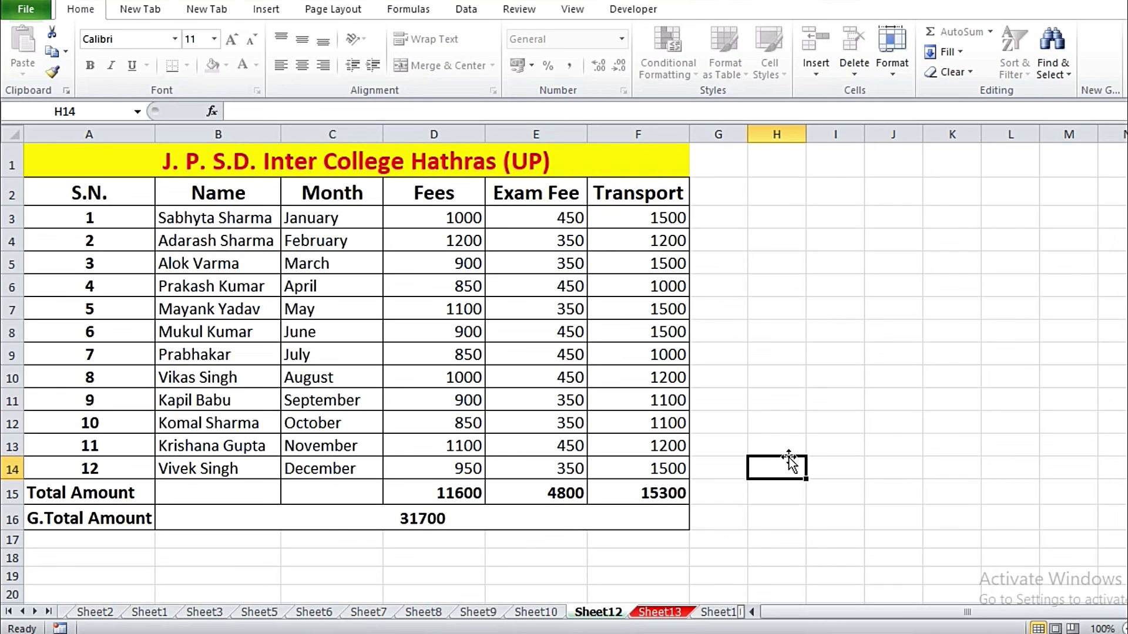
key("Up")
key("Up")
key("Up")
key("Up")
key("Up")
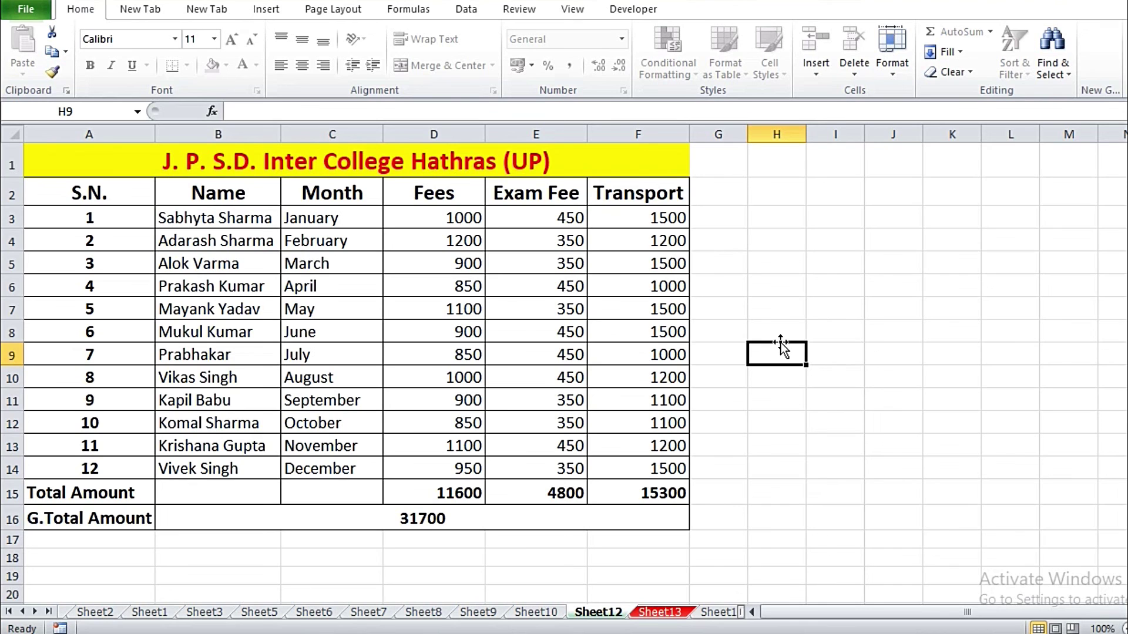
left_click(841, 291)
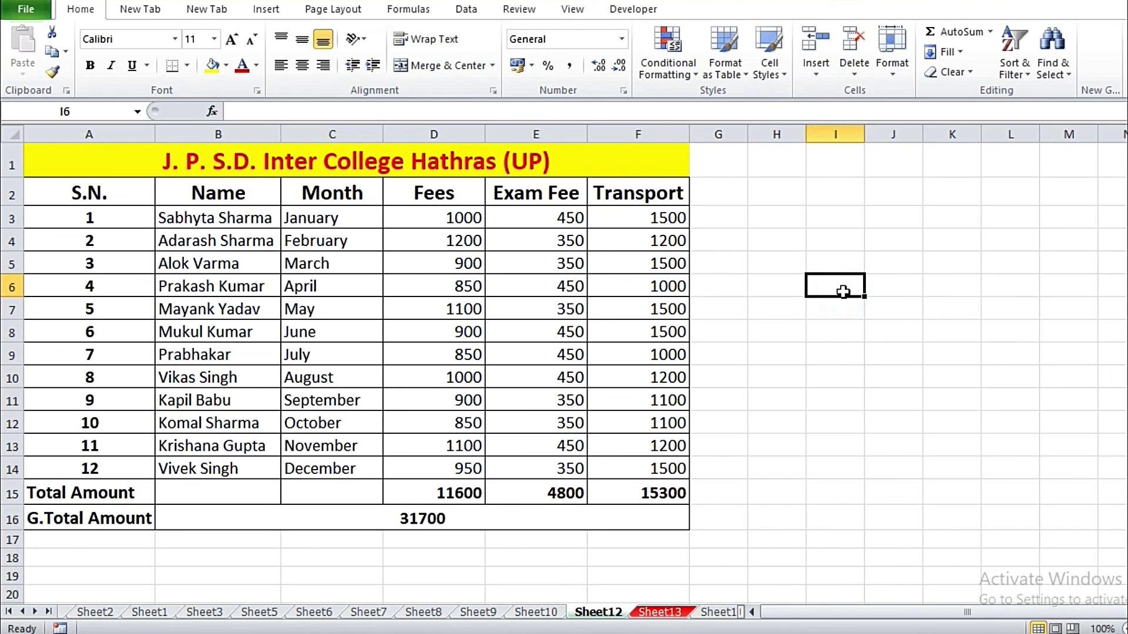